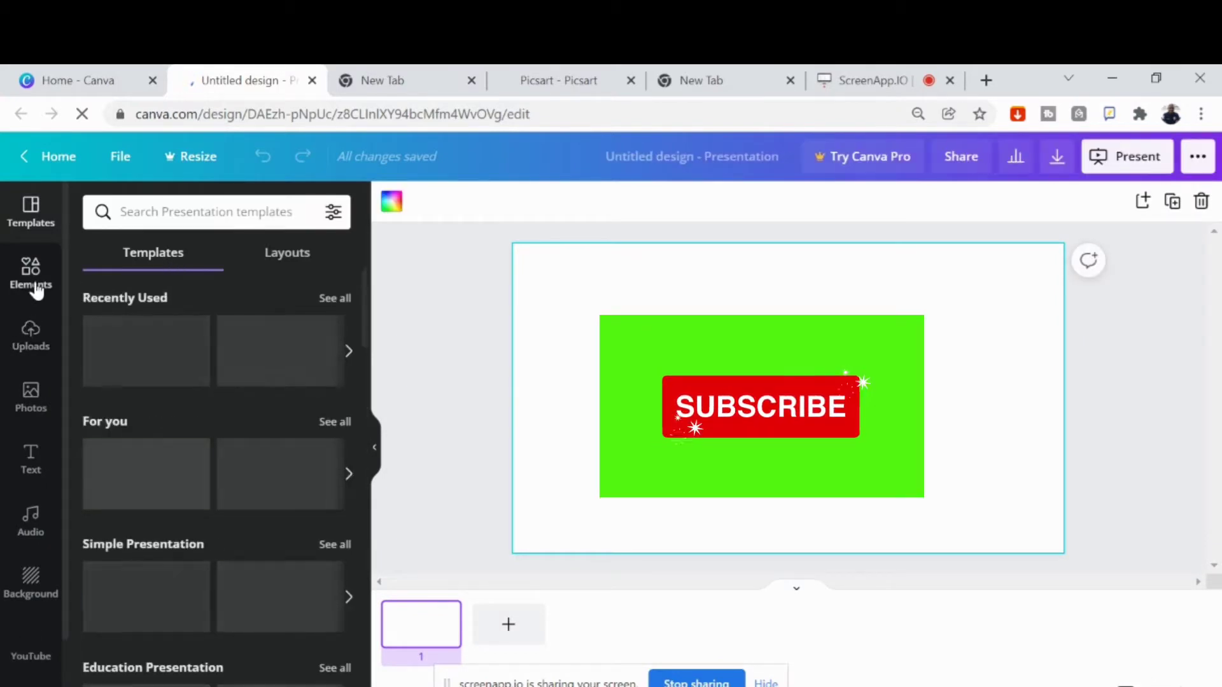
- Open the Elements library from the left sidebar
click(36, 286)
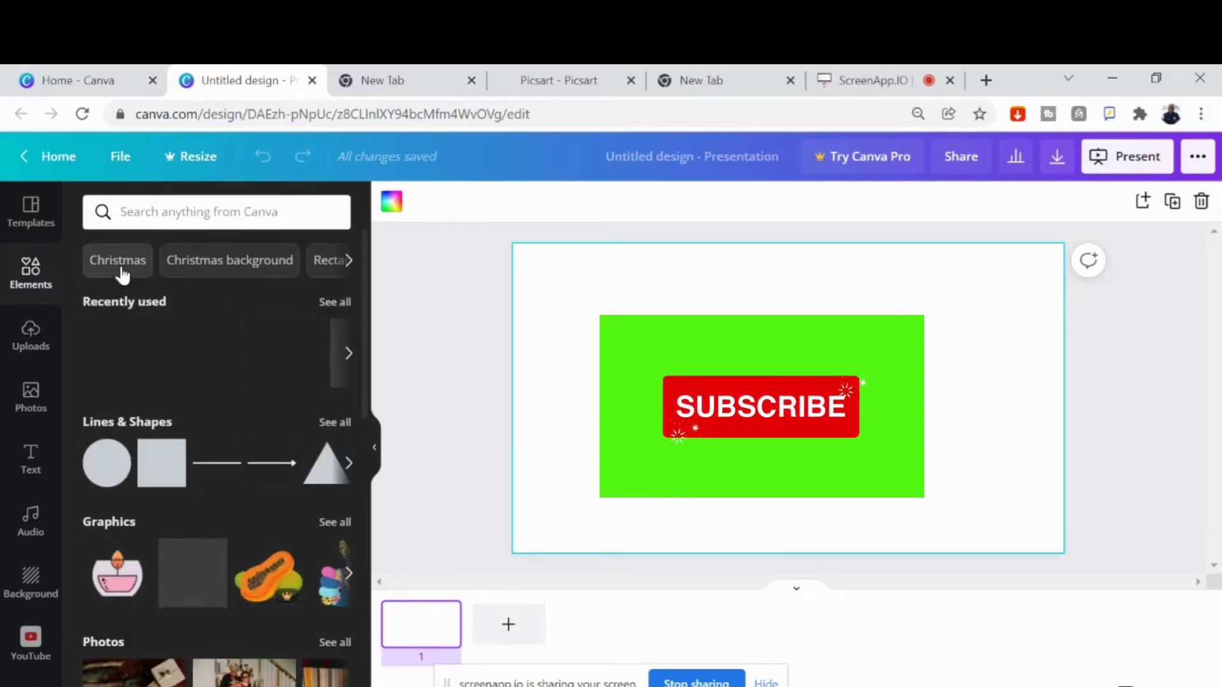
- Search the elements for 'classroom' and browse through the results
click(194, 216)
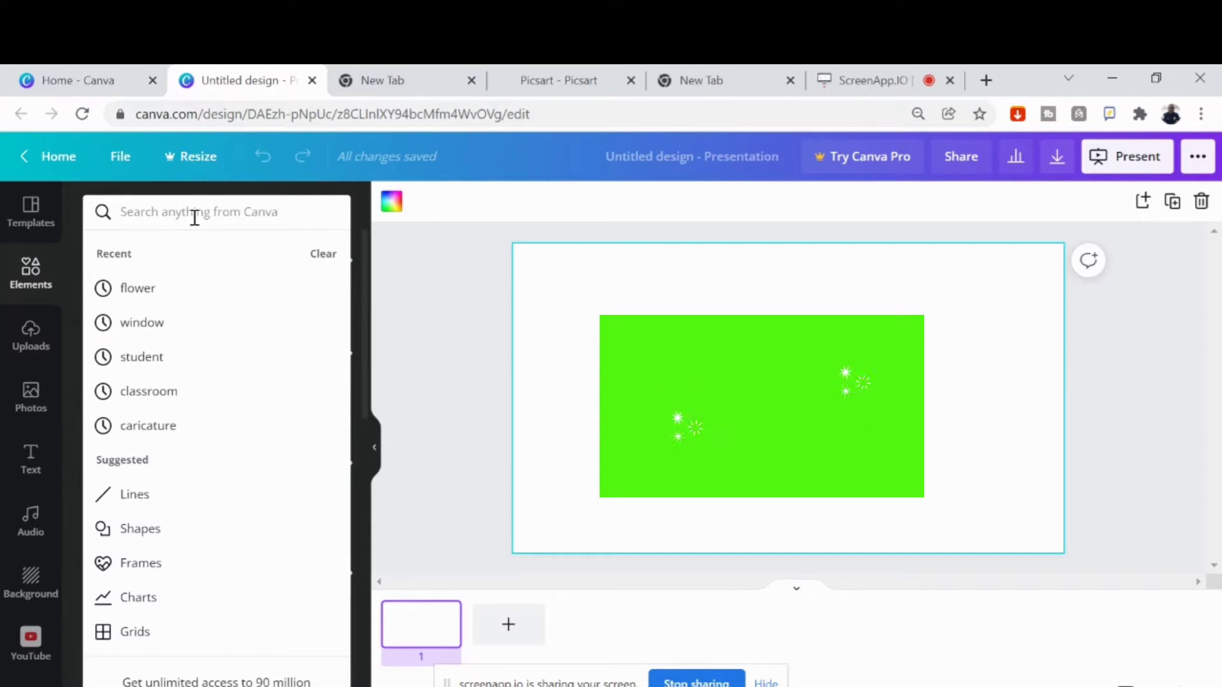
text(cl)
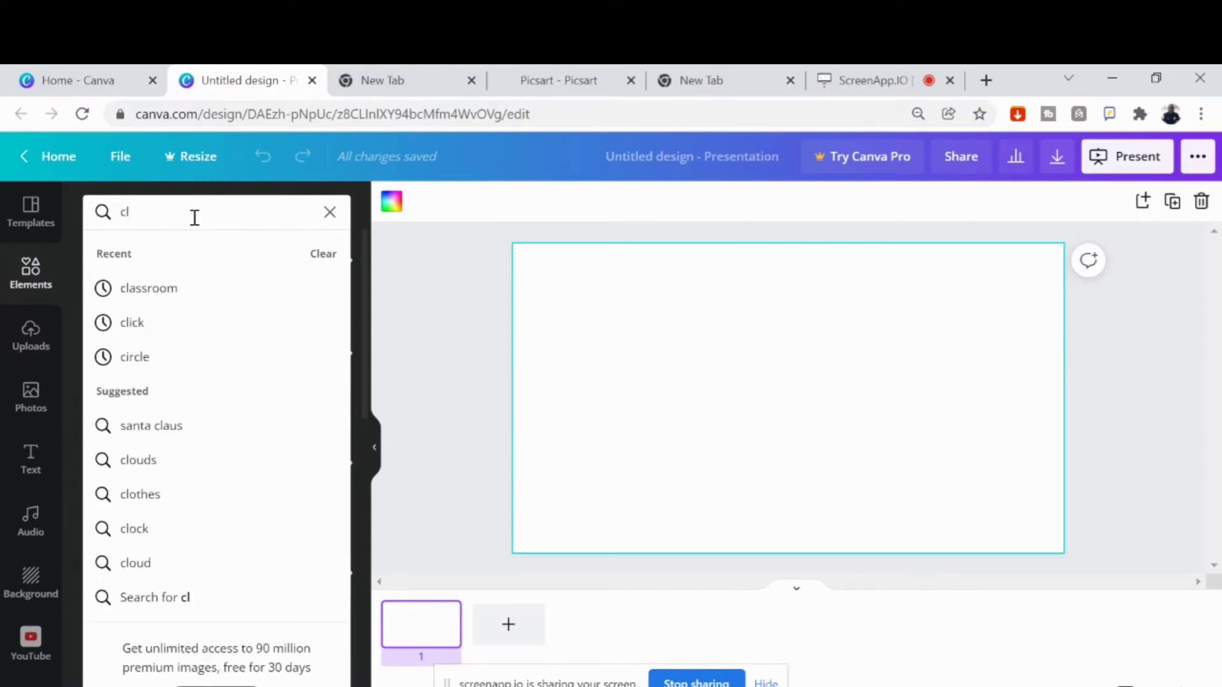
text(assr)
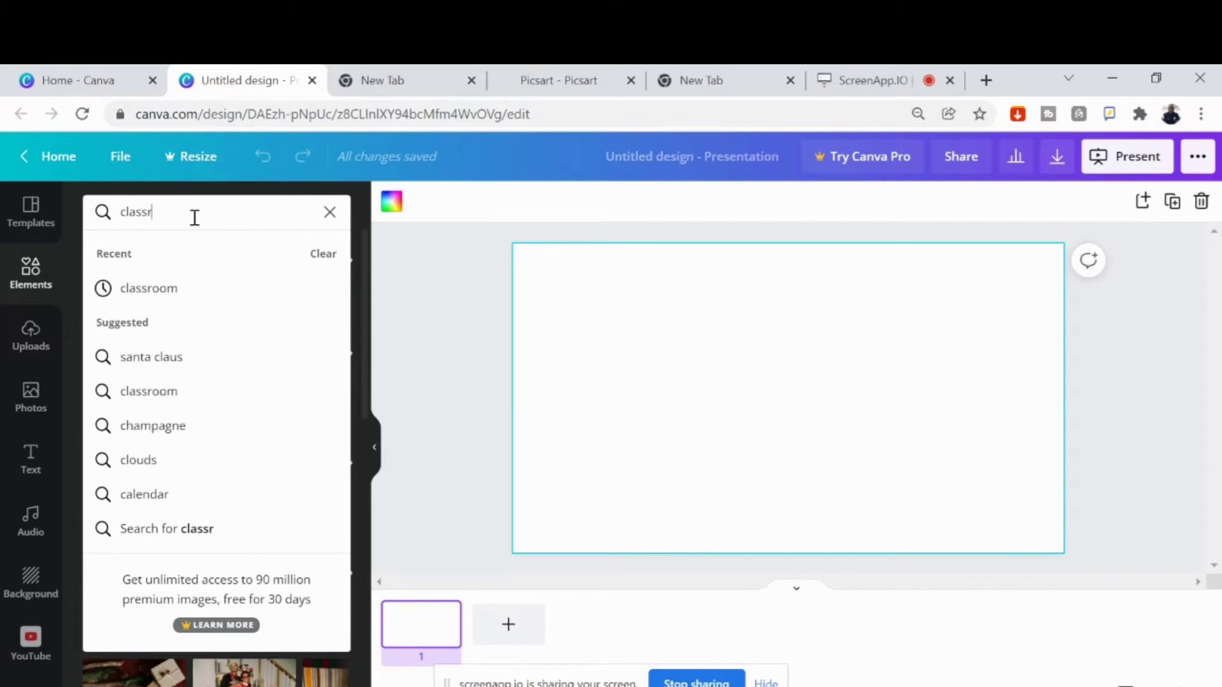
text(oom)
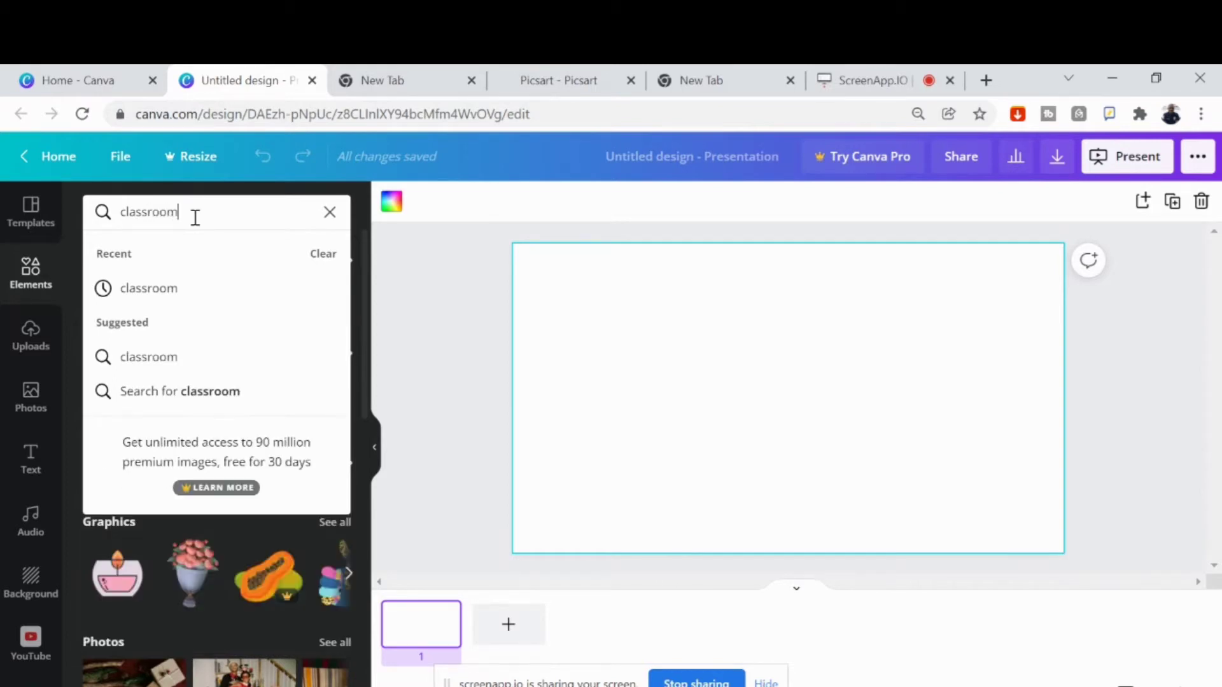
click(165, 288)
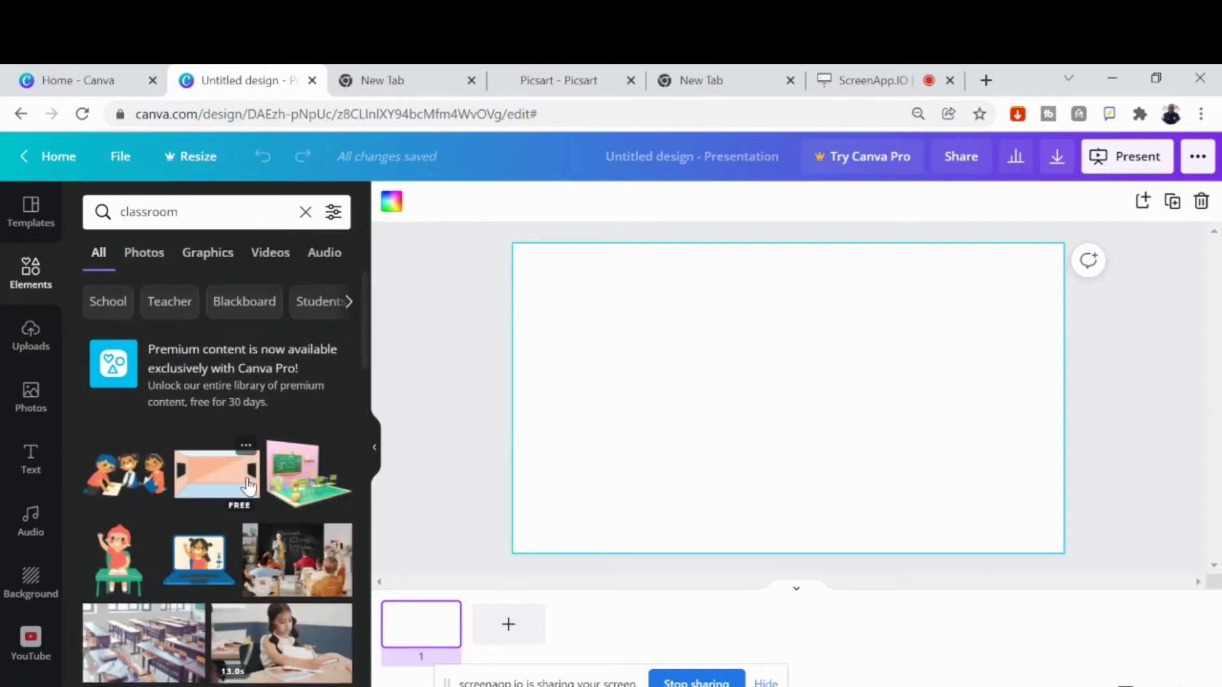
scroll(250, 486, down, 2)
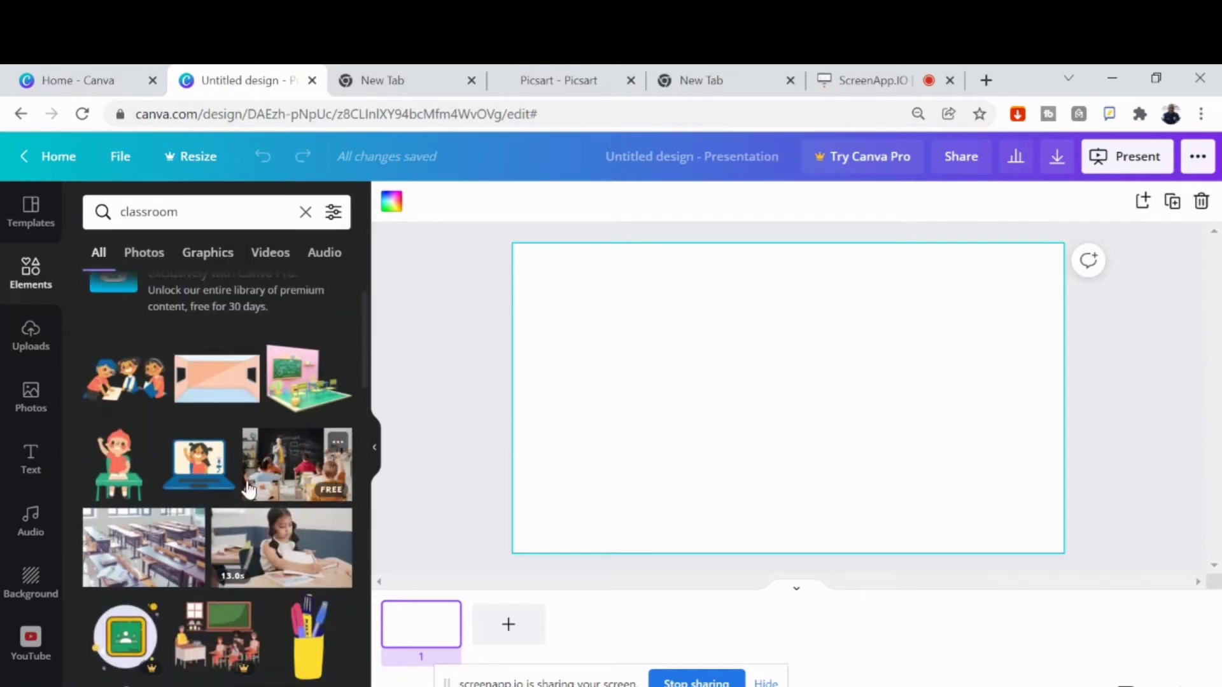
scroll(249, 490, down, 6)
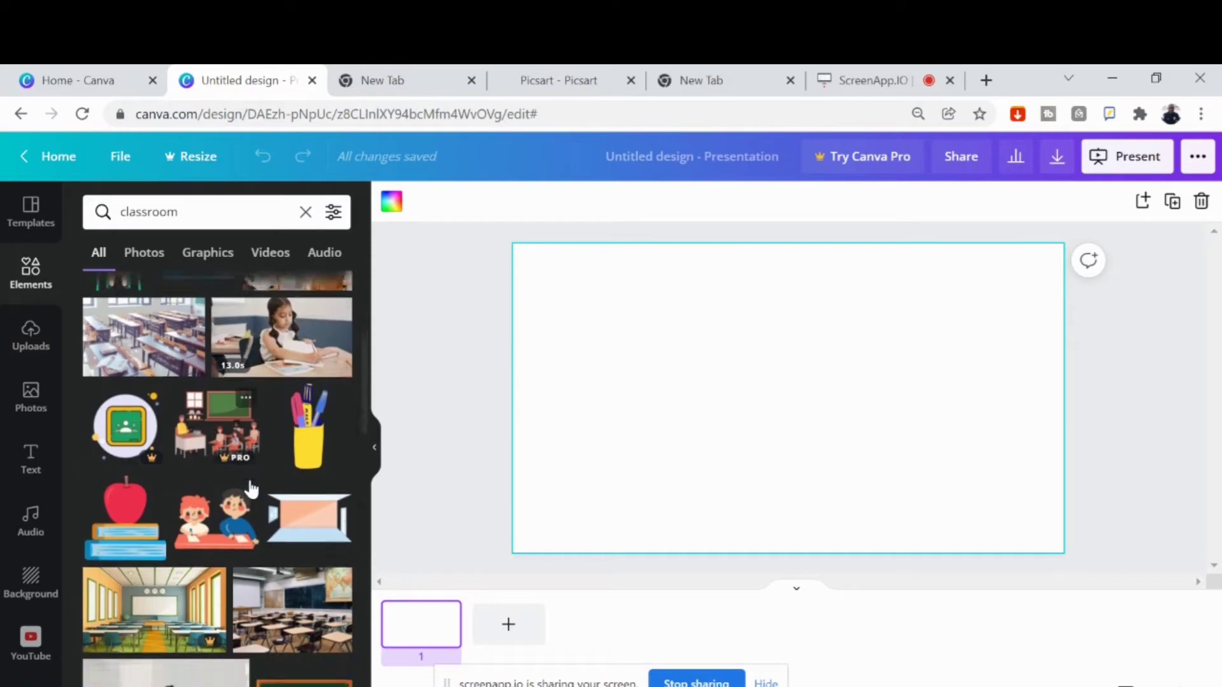
scroll(250, 489, down, 2)
scroll(251, 489, up, 8)
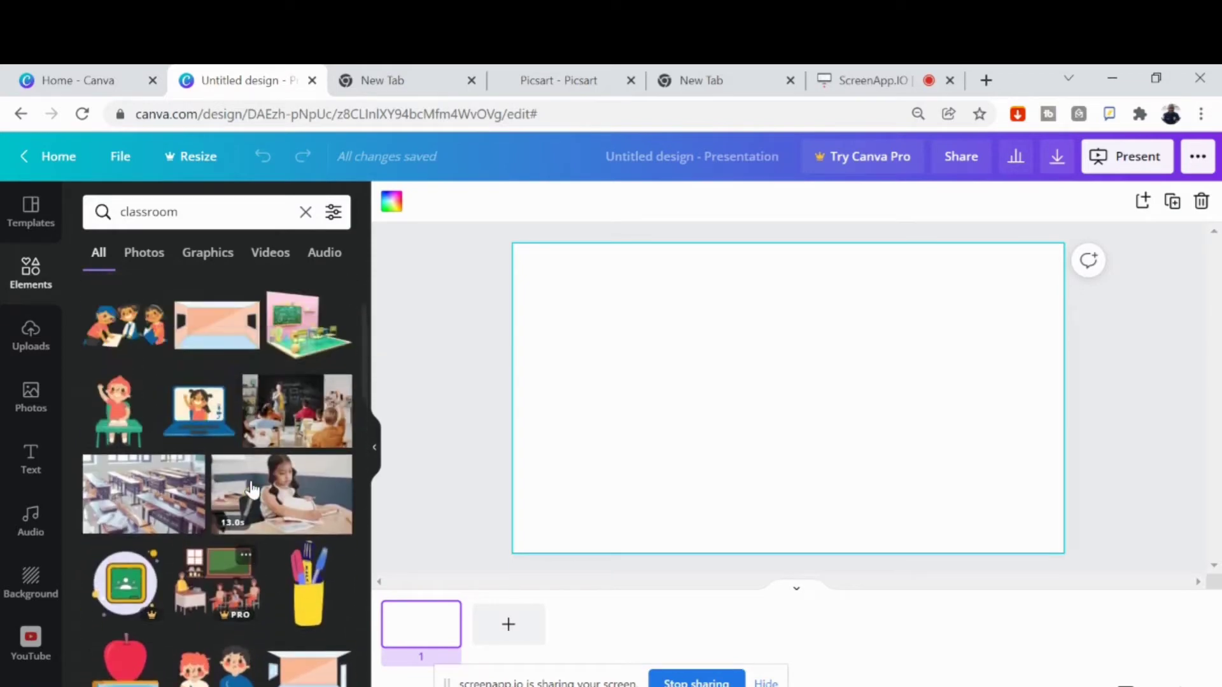
scroll(252, 489, down, 4)
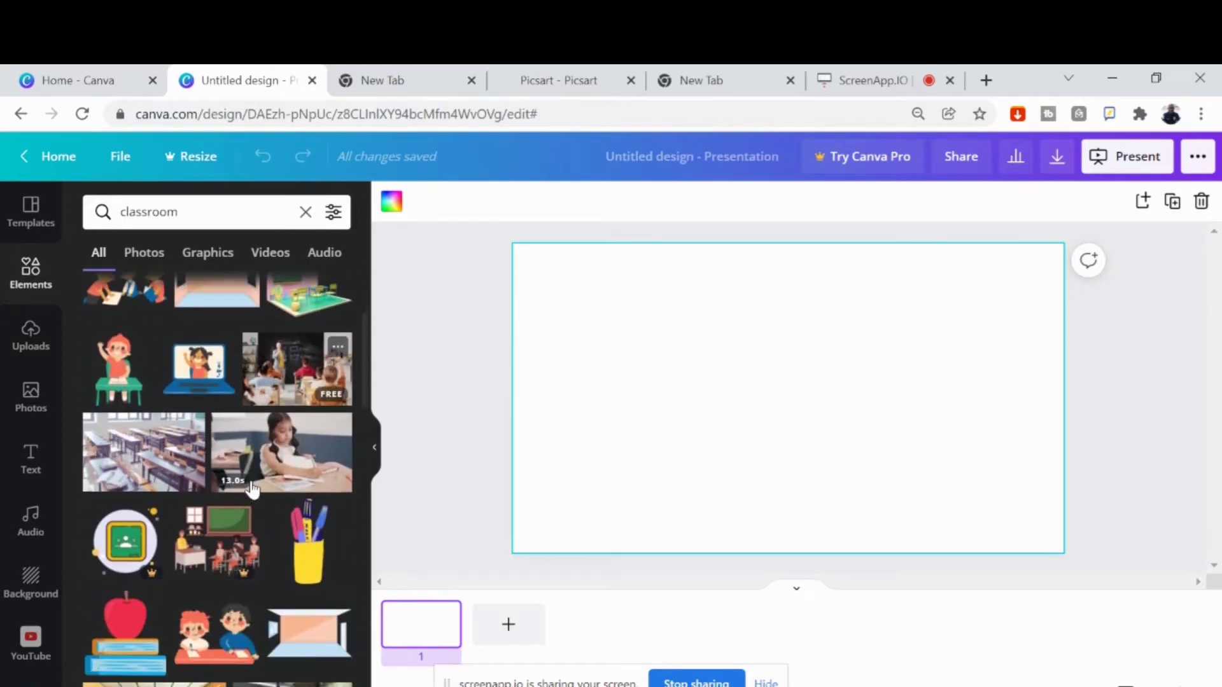
scroll(253, 490, down, 2)
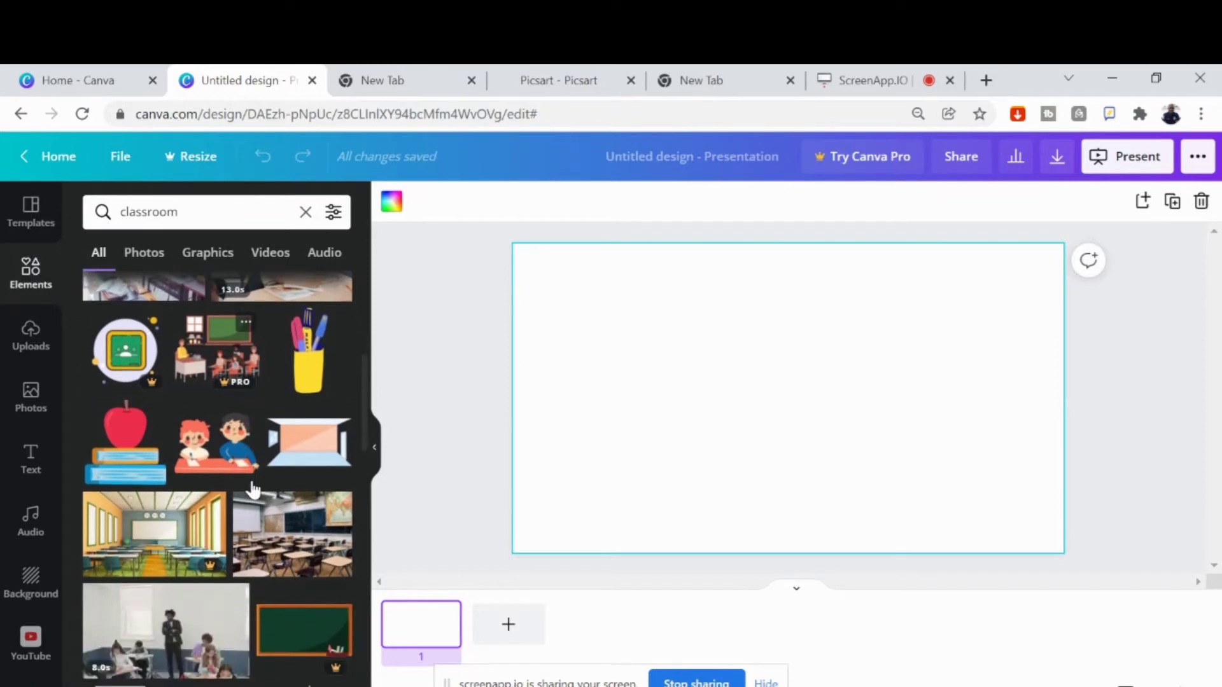
scroll(252, 489, down, 3)
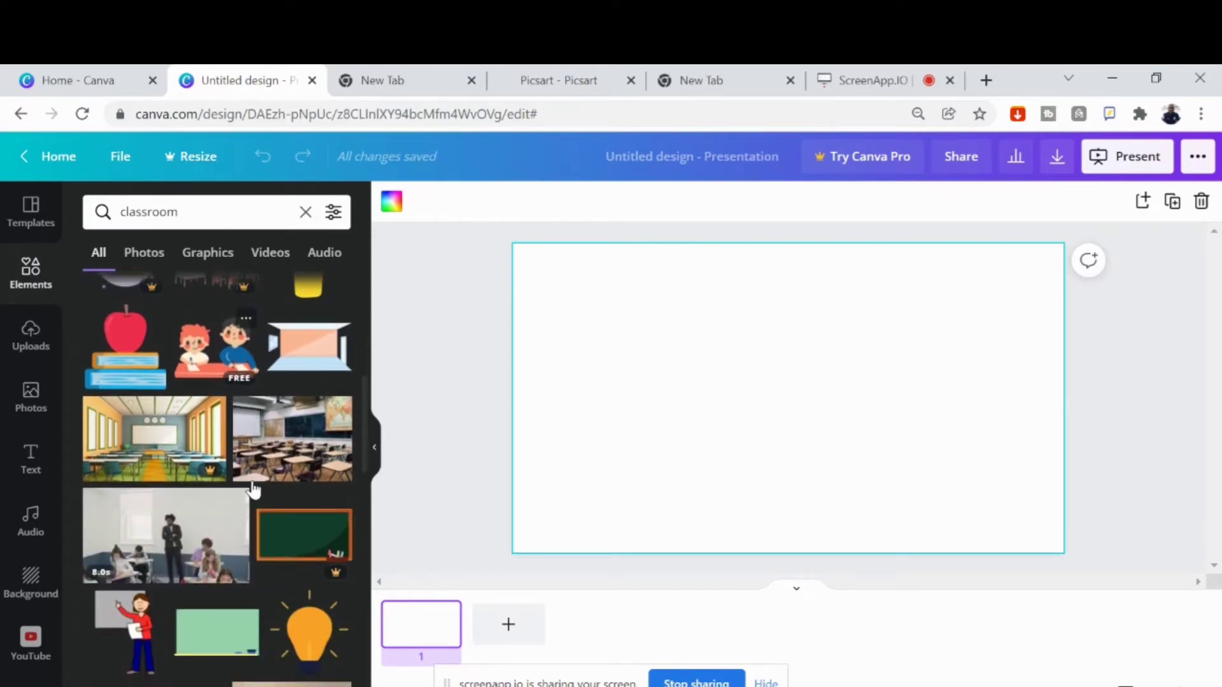
scroll(252, 480, down, 1)
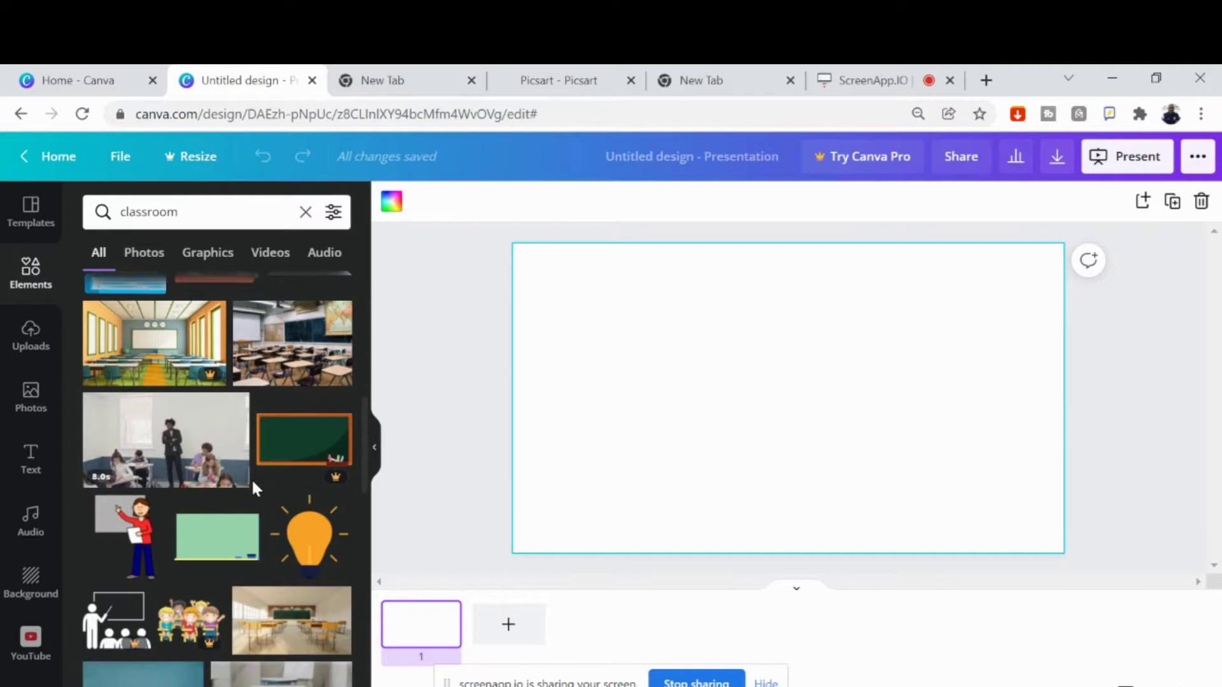
scroll(253, 483, up, 4)
scroll(254, 487, up, 2)
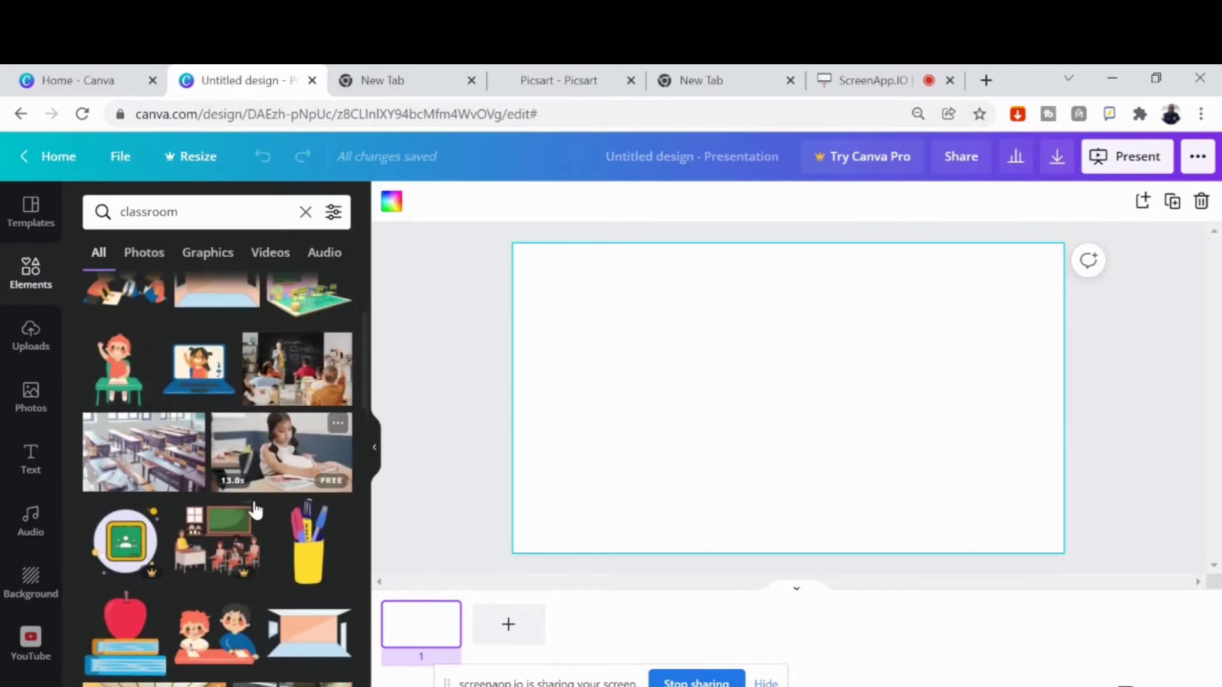
- Add the empty room illustration and stretch it to cover the whole slide
click(309, 637)
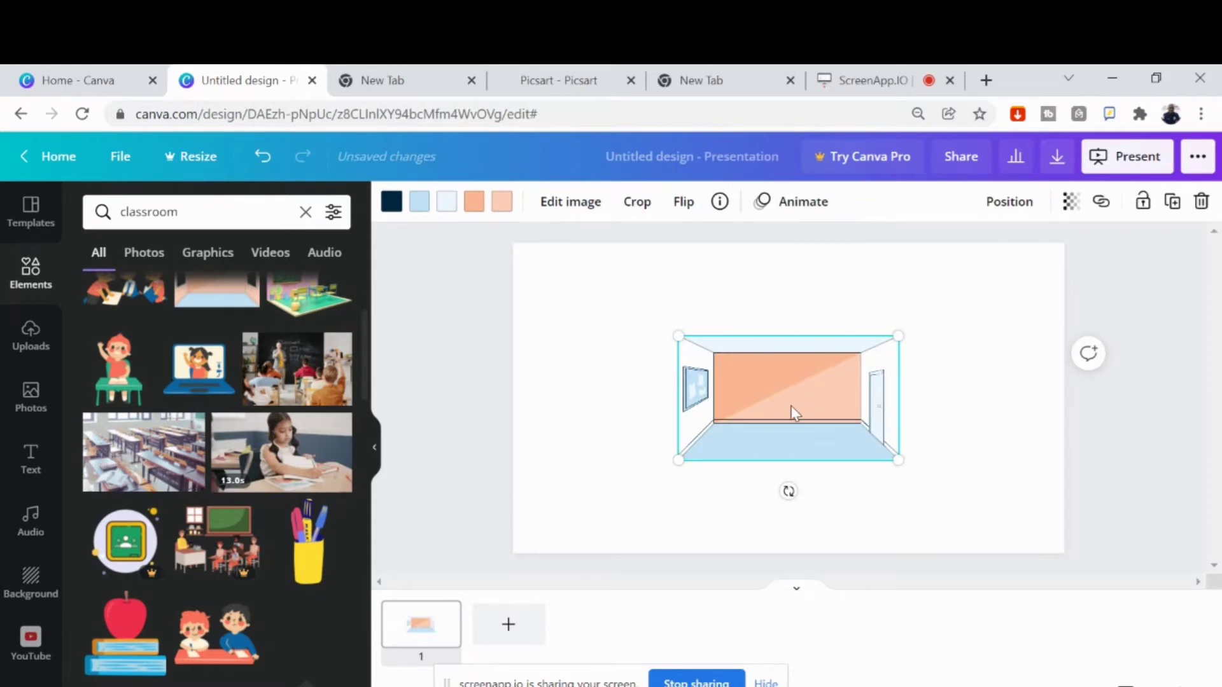
drag(791, 406, 715, 347)
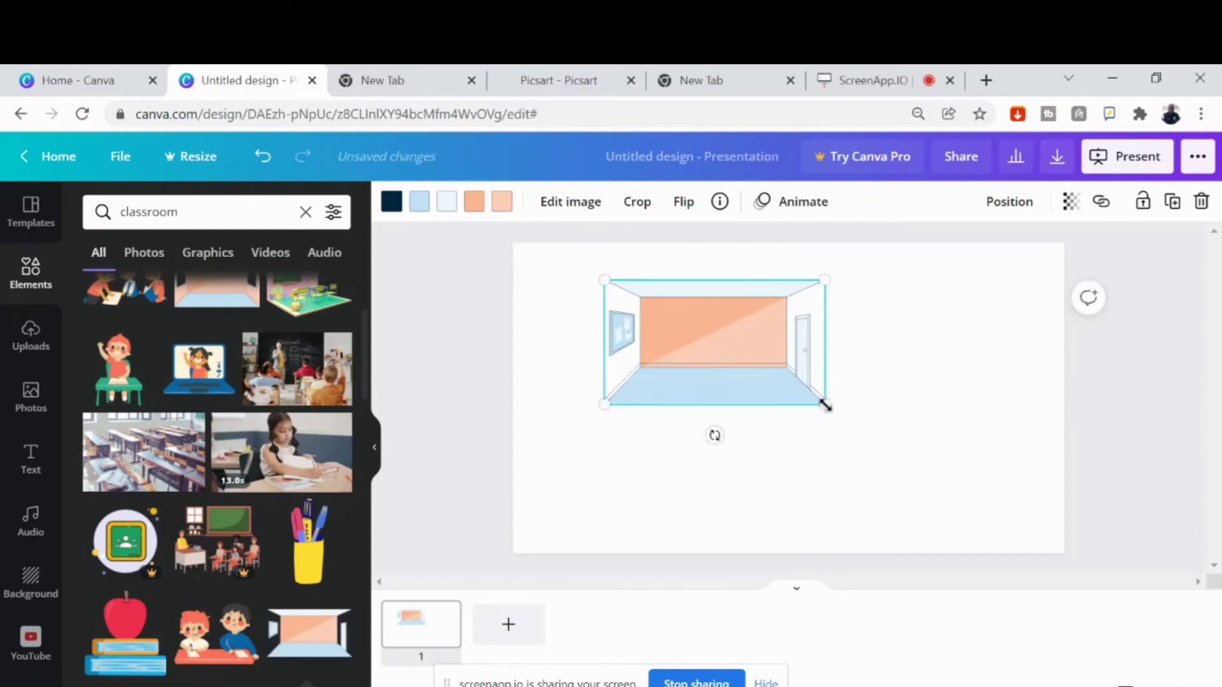
drag(824, 405, 983, 576)
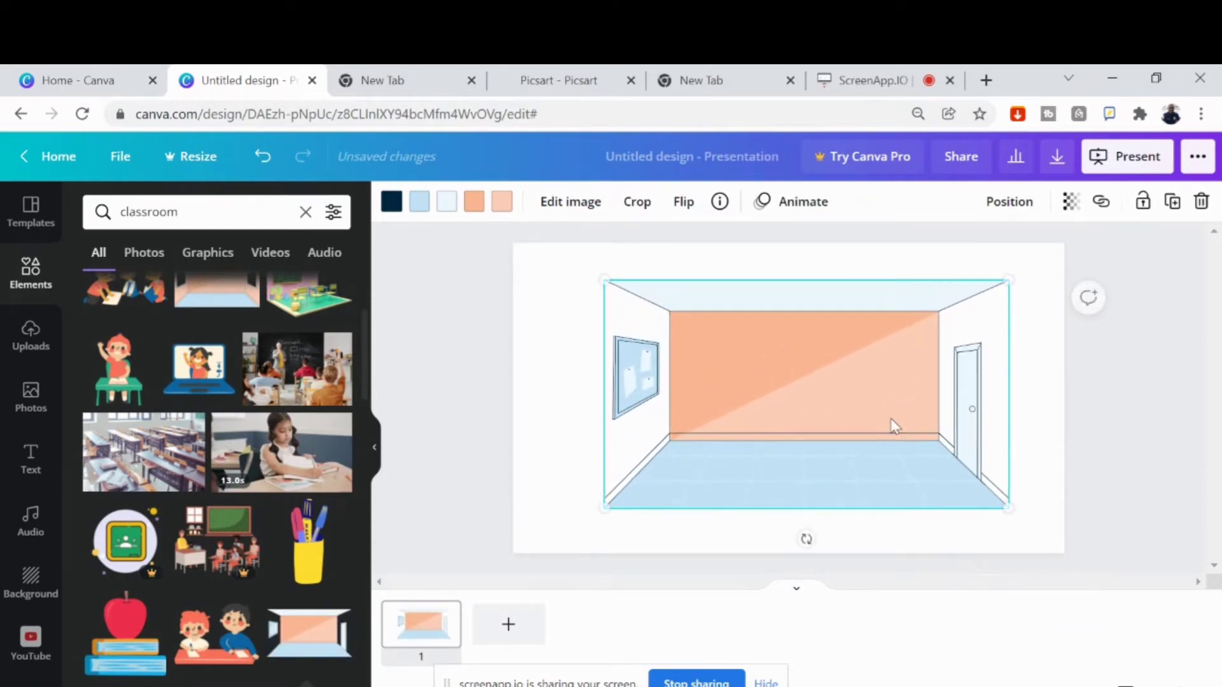
drag(892, 425, 838, 412)
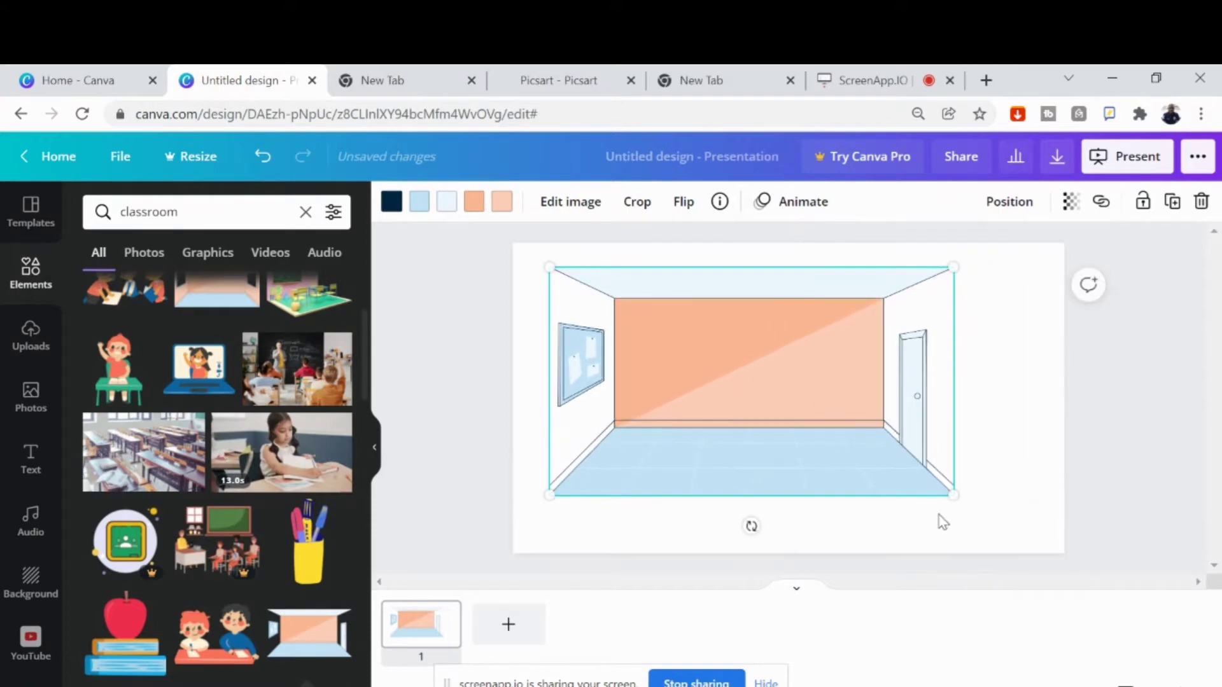
drag(953, 494, 1090, 572)
drag(948, 472, 917, 443)
drag(1060, 551, 1069, 554)
mouse_move(906, 465)
mouse_down()
mouse_move(886, 464)
mouse_move(896, 467)
mouse_move(891, 453)
mouse_move(912, 468)
mouse_move(901, 469)
mouse_up()
- Replace the search with 'cha' and scroll through the chair results
click(472, 411)
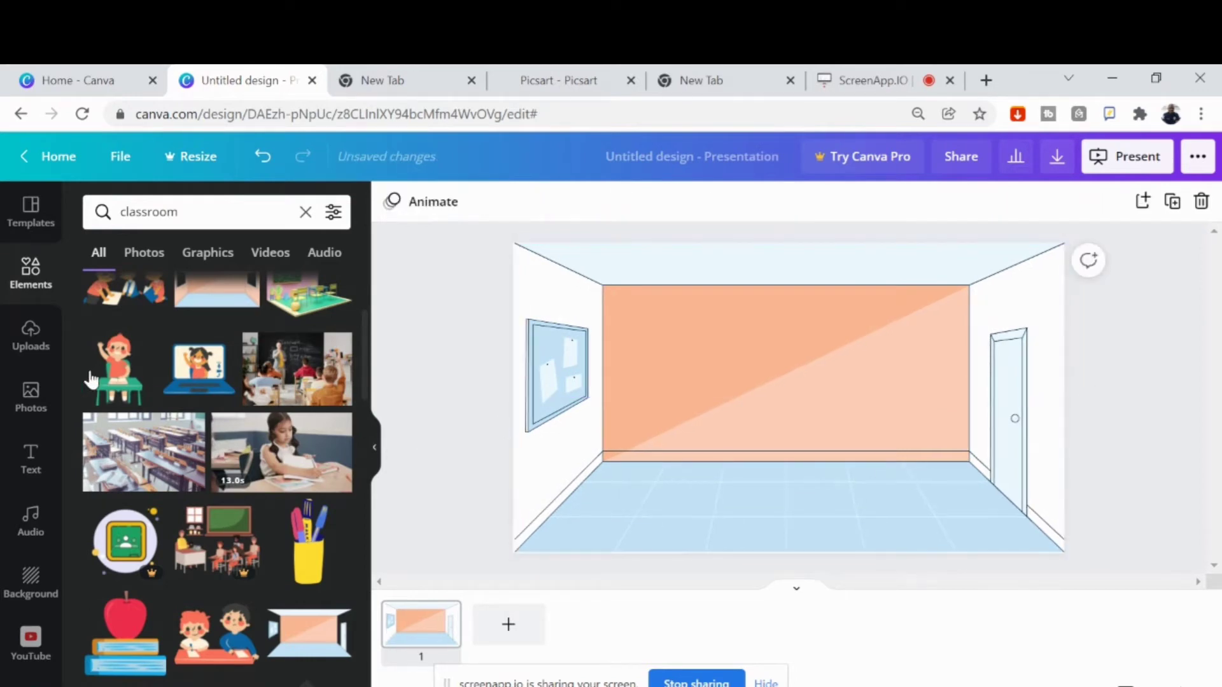
click(191, 217)
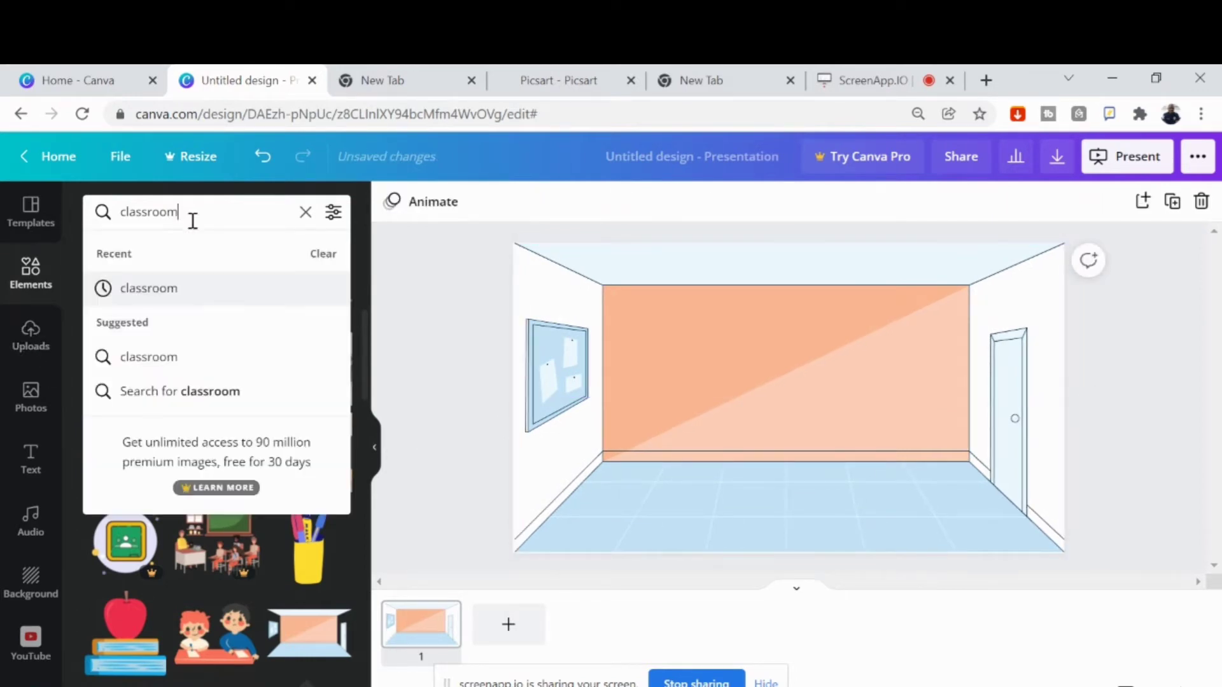
key(BackSpace)
key(BackSpace)
key(BackSpace)
key(BackSpace)
key(BackSpace)
key(BackSpace)
key(BackSpace)
key(BackSpace)
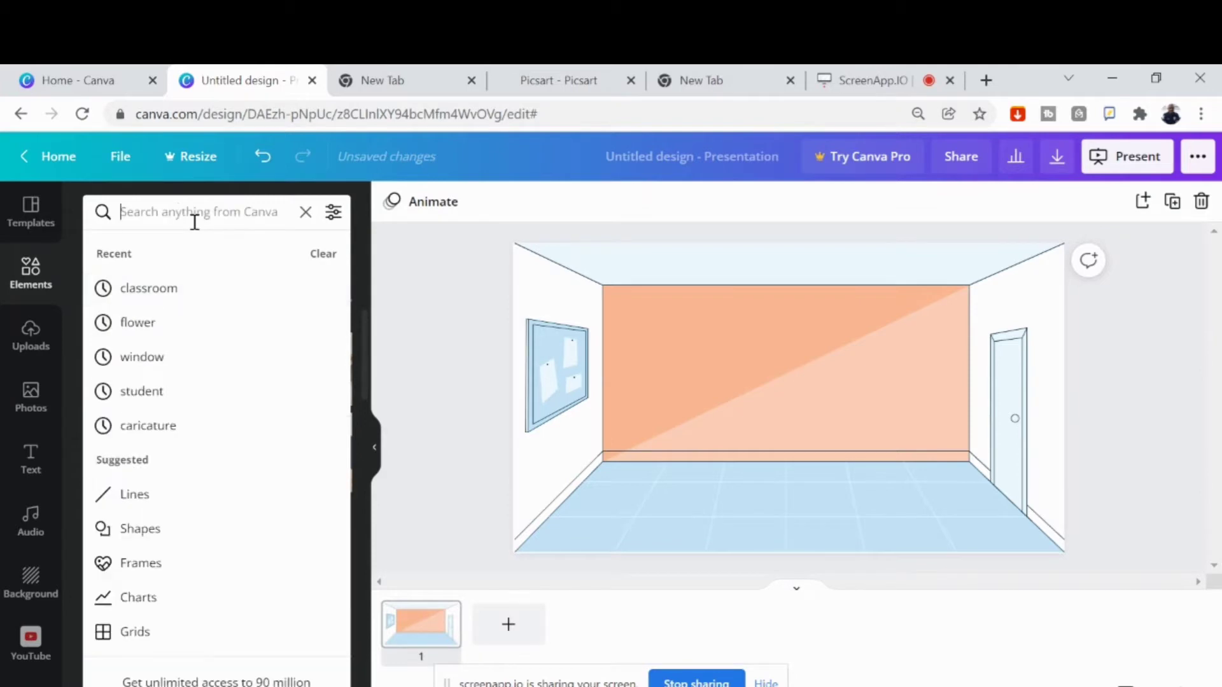
text(chair)
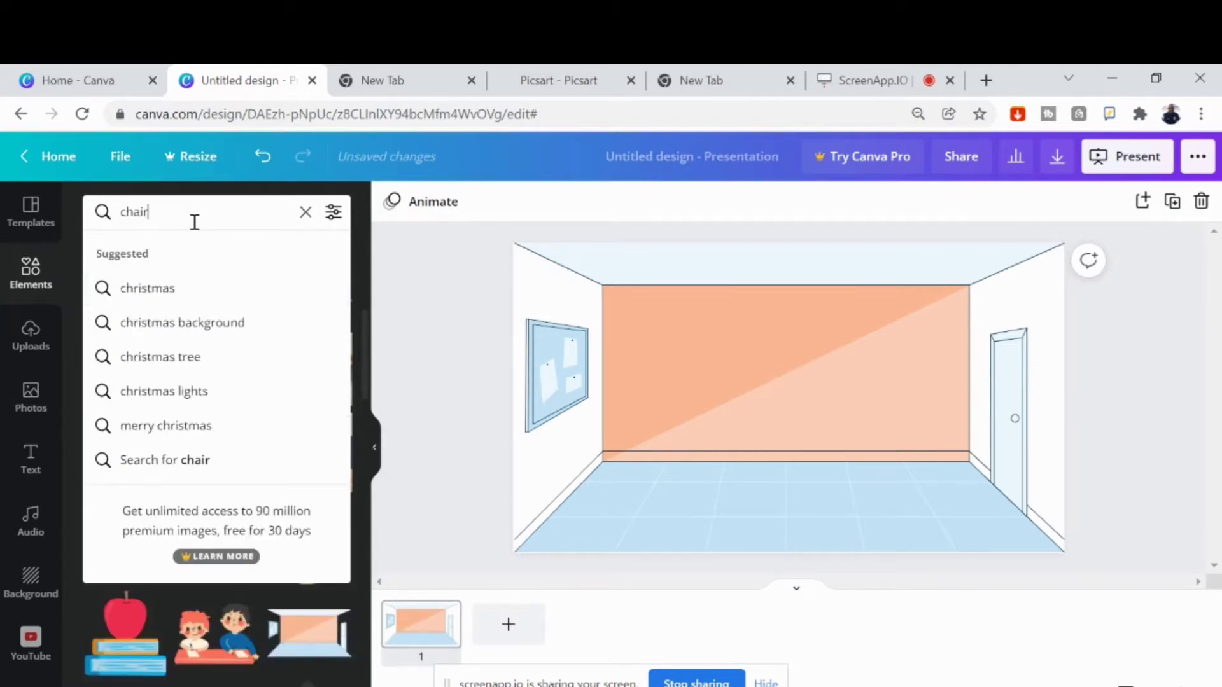
key(Return)
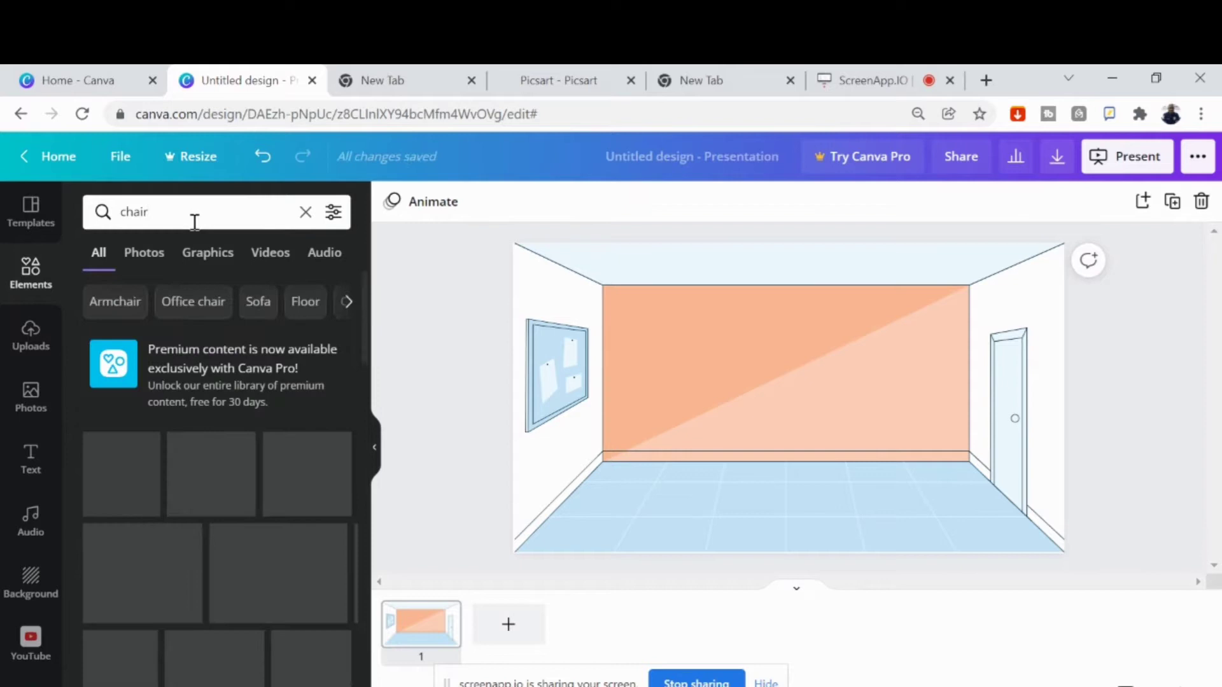
scroll(240, 423, down, 8)
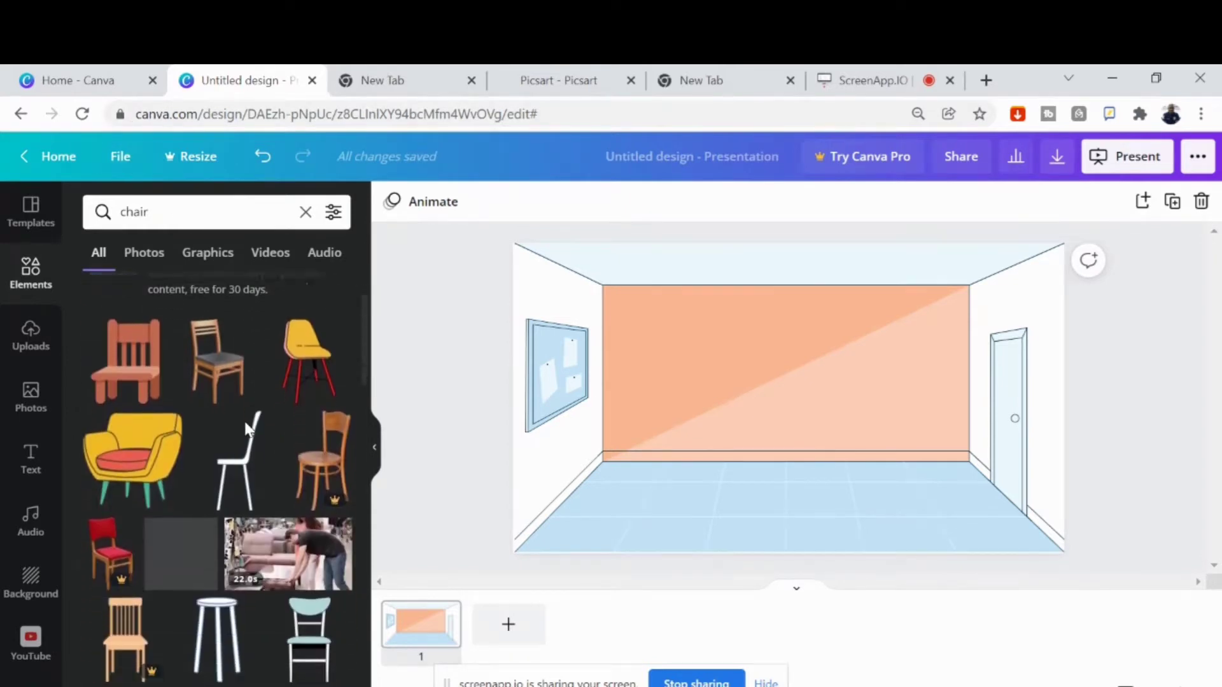
scroll(247, 430, down, 10)
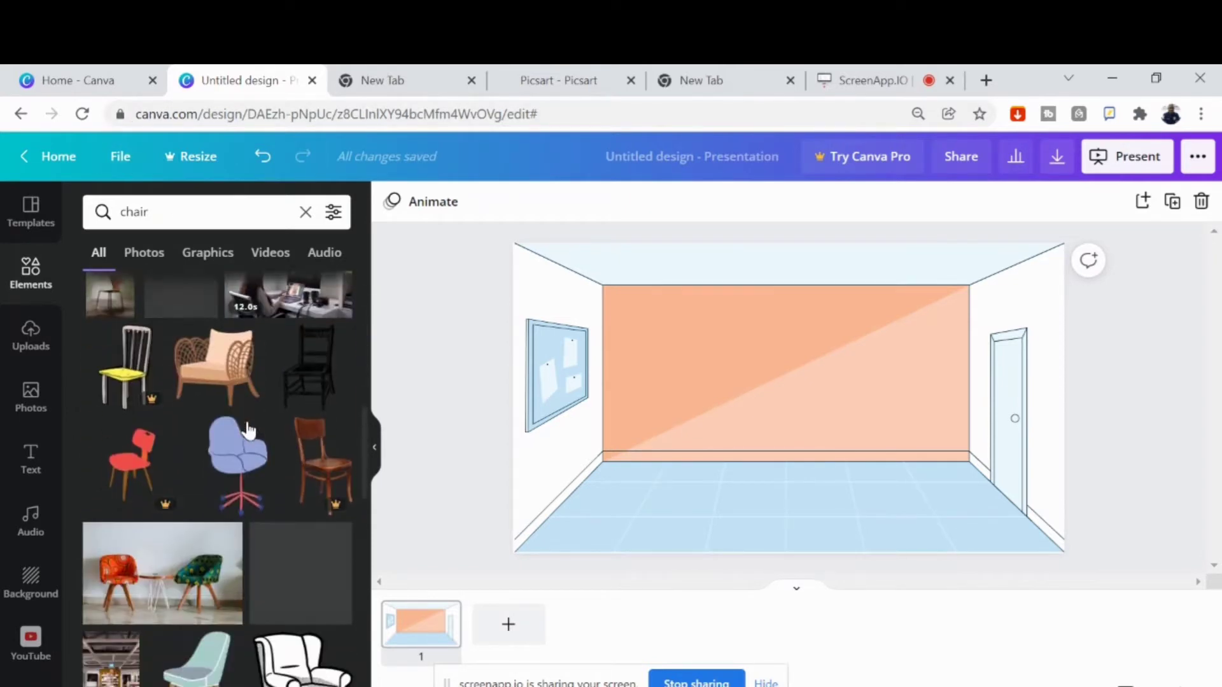
scroll(245, 420, down, 10)
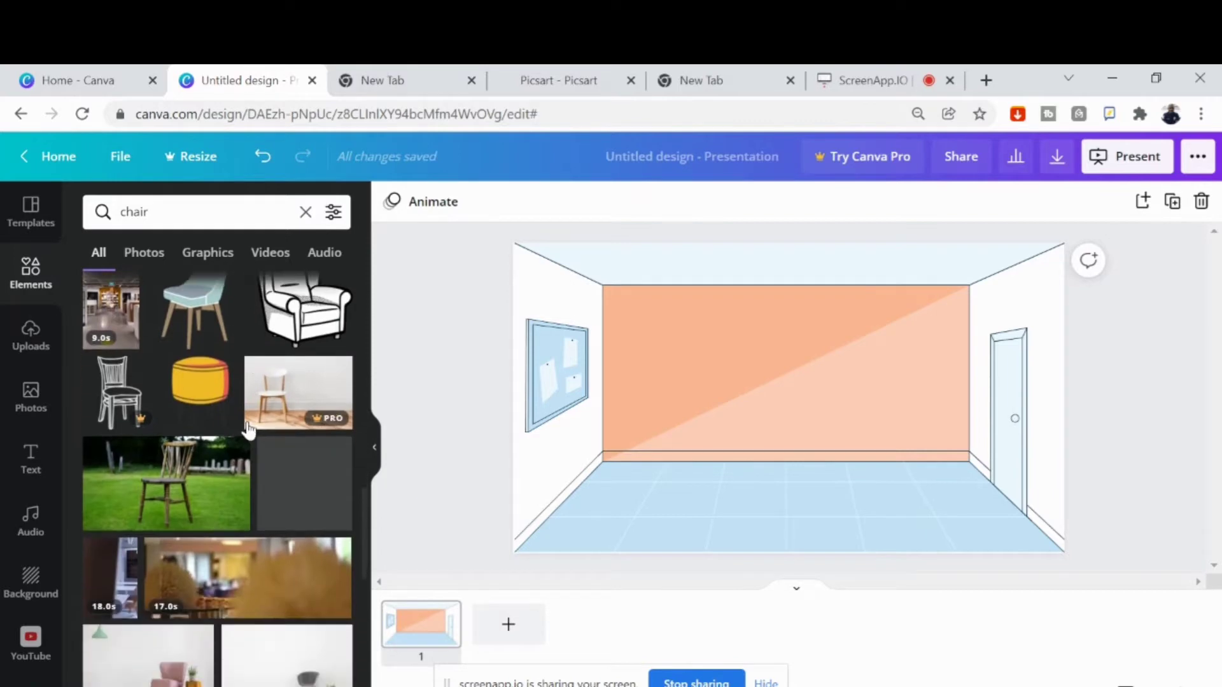
scroll(248, 431, down, 10)
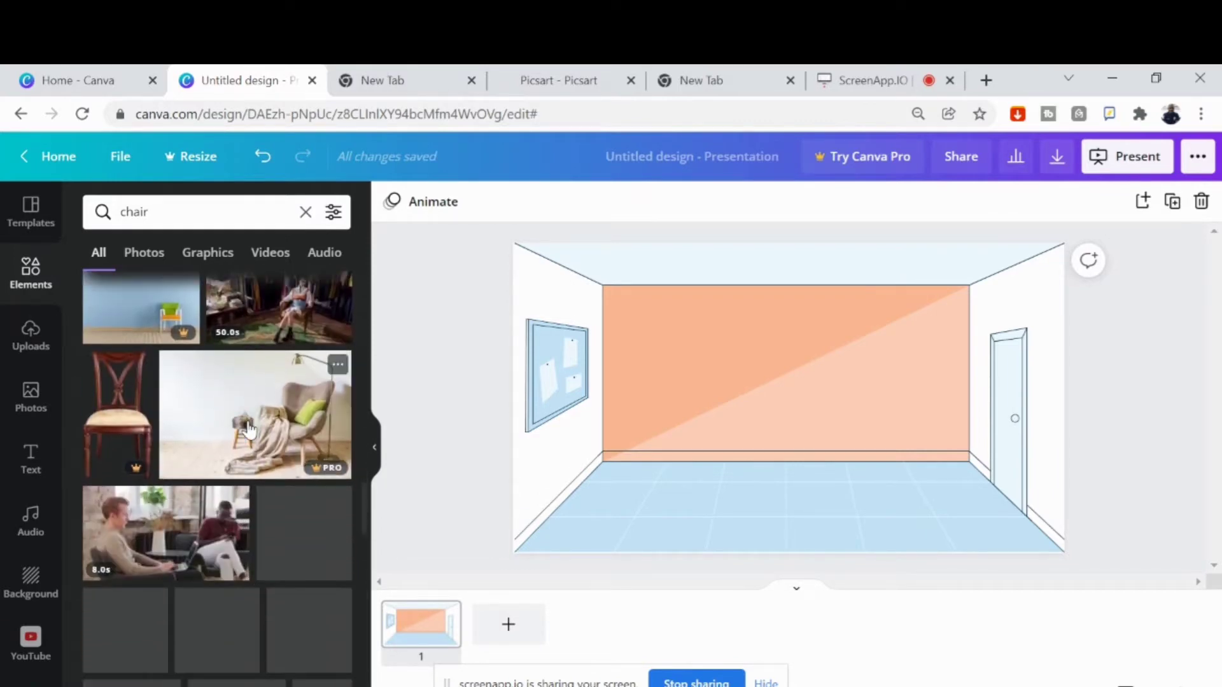
scroll(248, 430, down, 5)
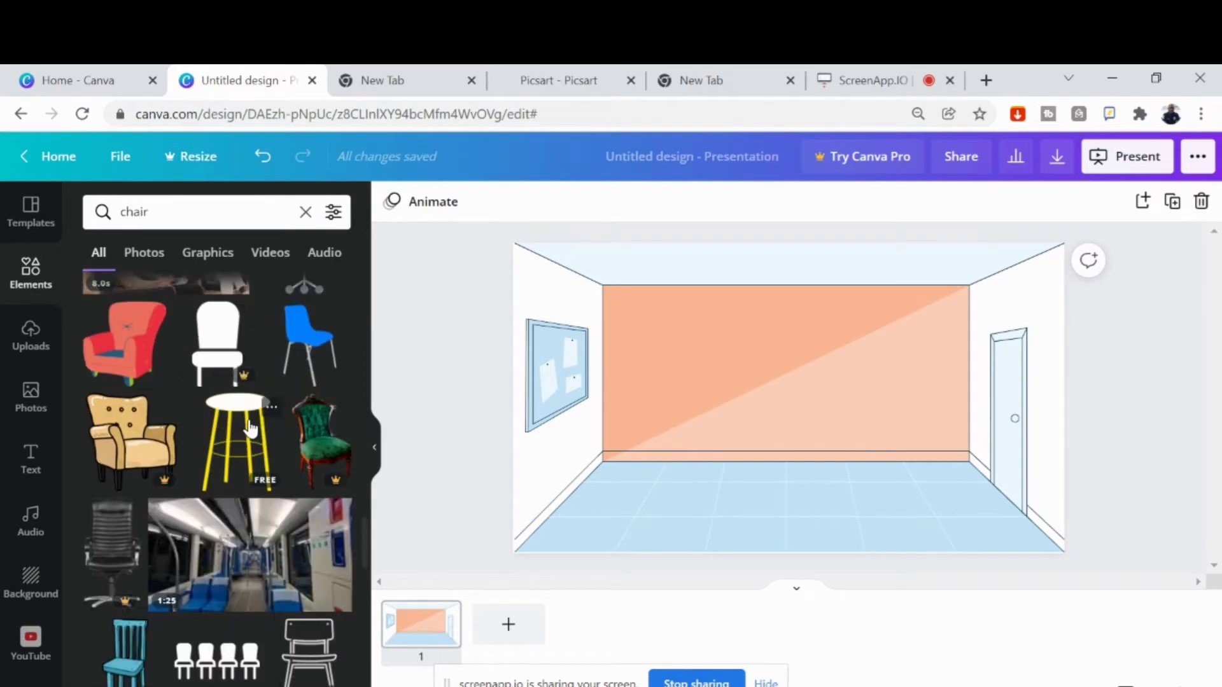
scroll(250, 427, down, 10)
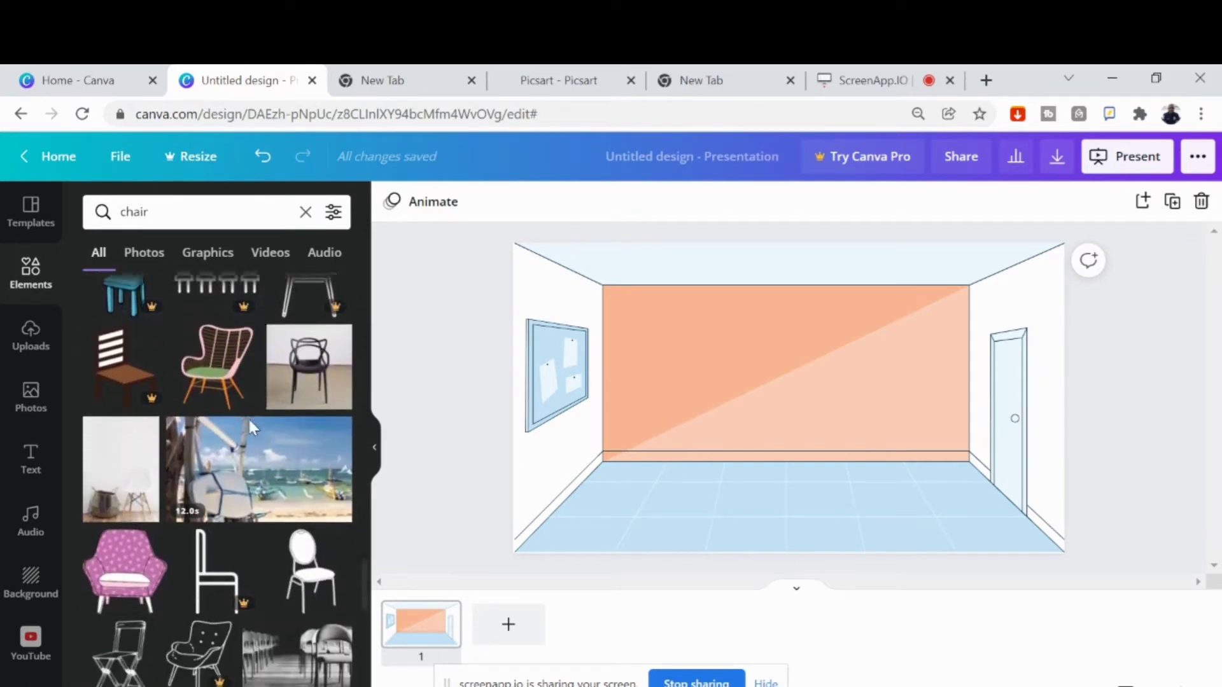
scroll(249, 427, down, 10)
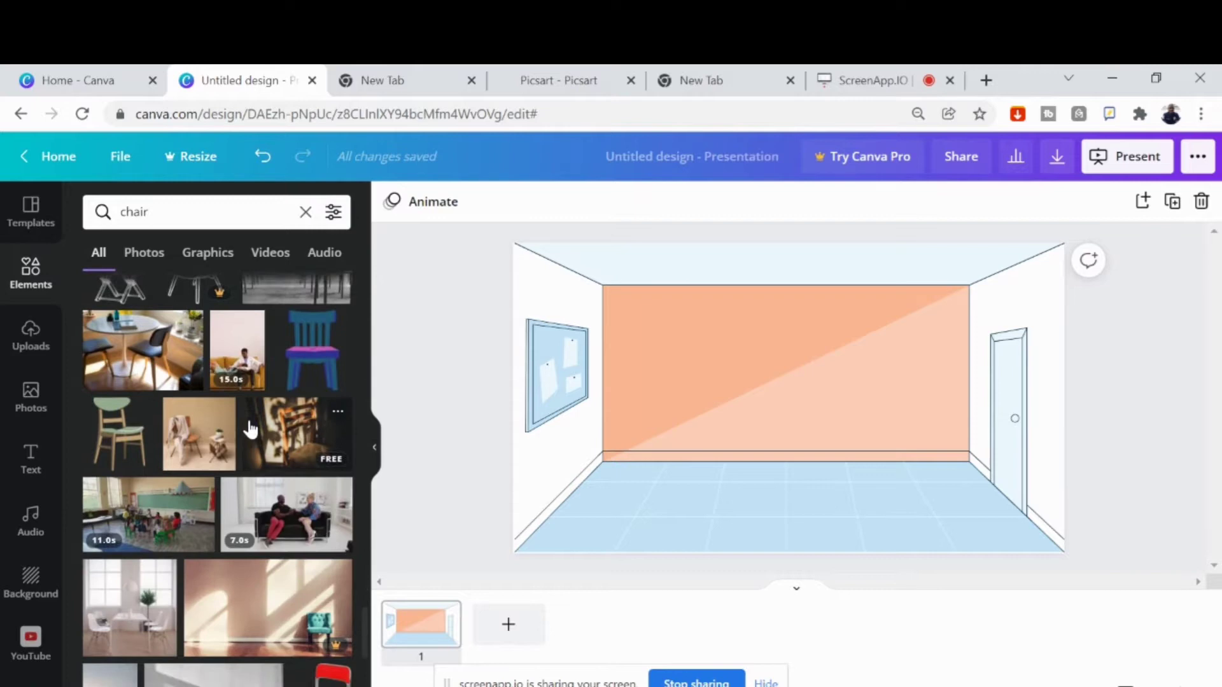
scroll(250, 429, down, 5)
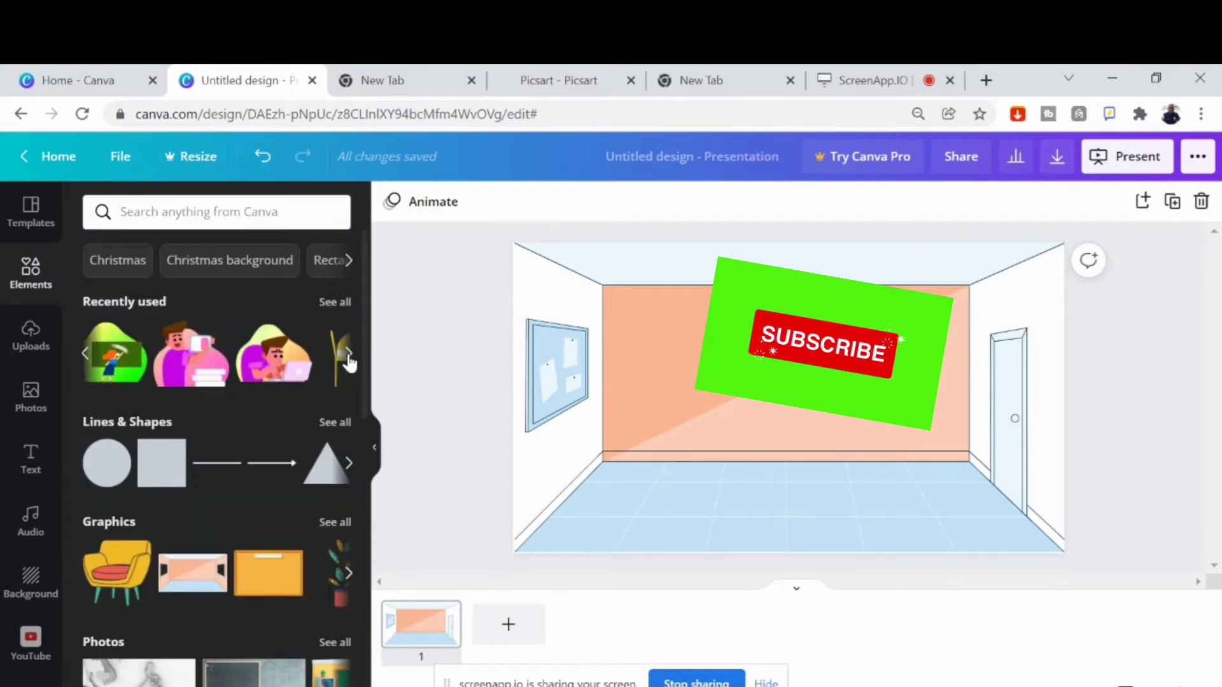
- Add the student-at-desk figure and place it in the bottom-left corner
click(349, 357)
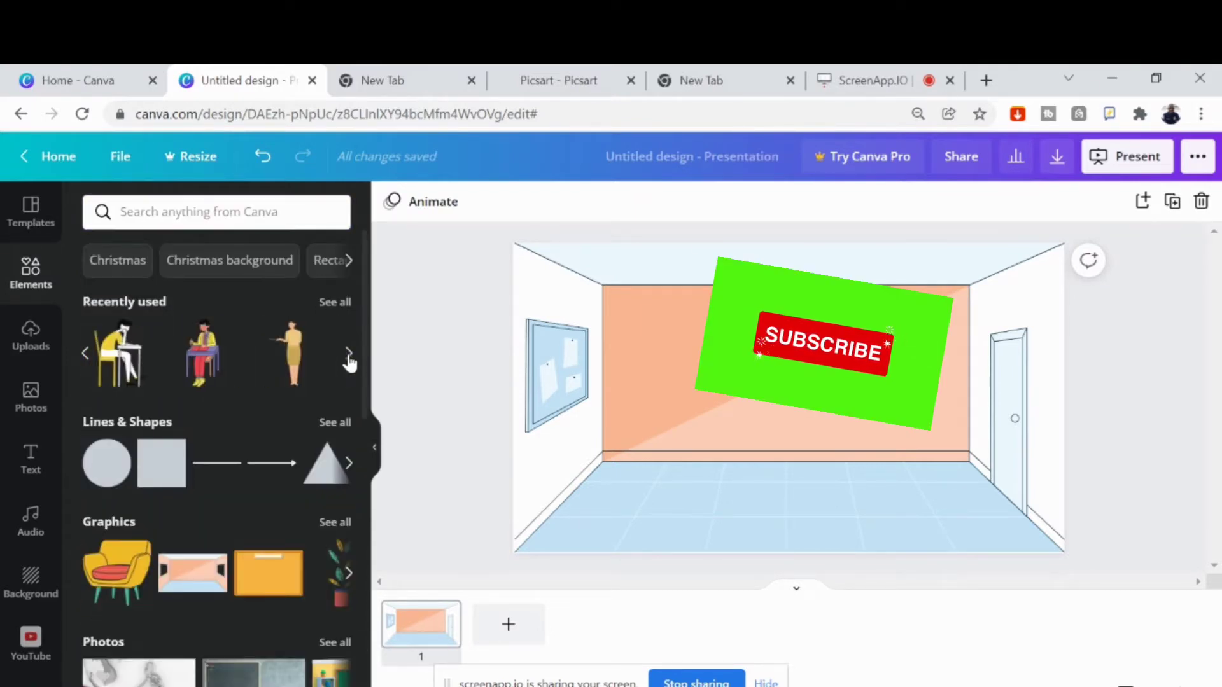
click(129, 375)
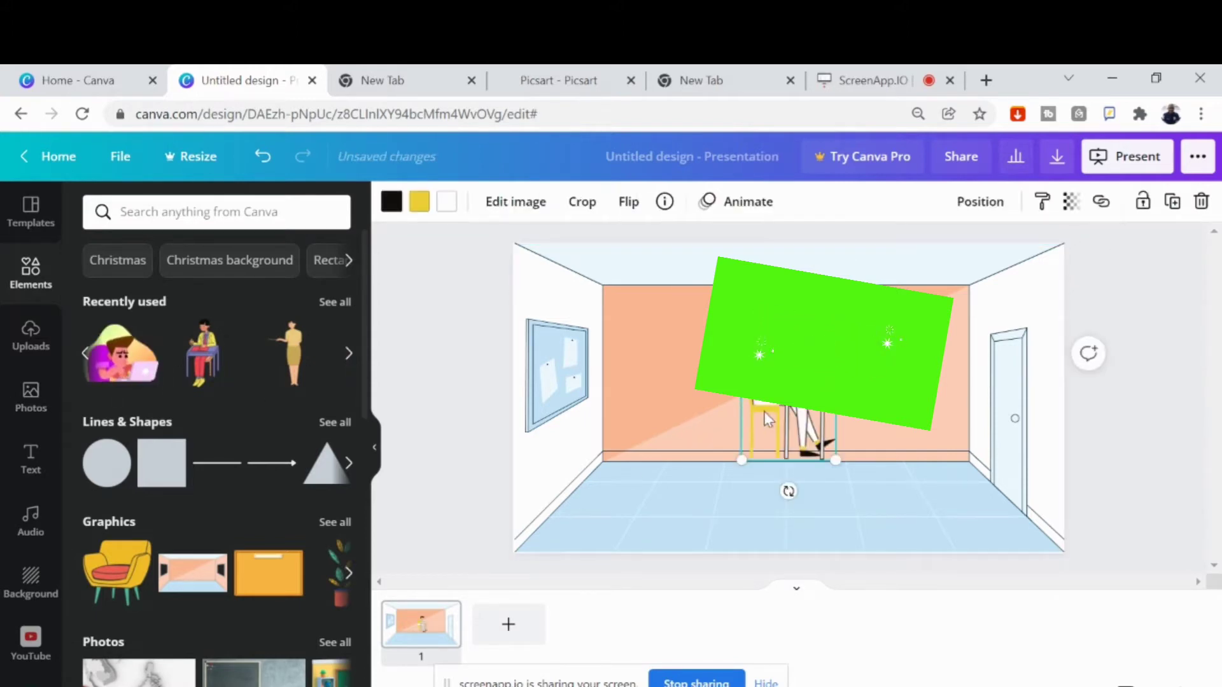
drag(766, 415, 537, 501)
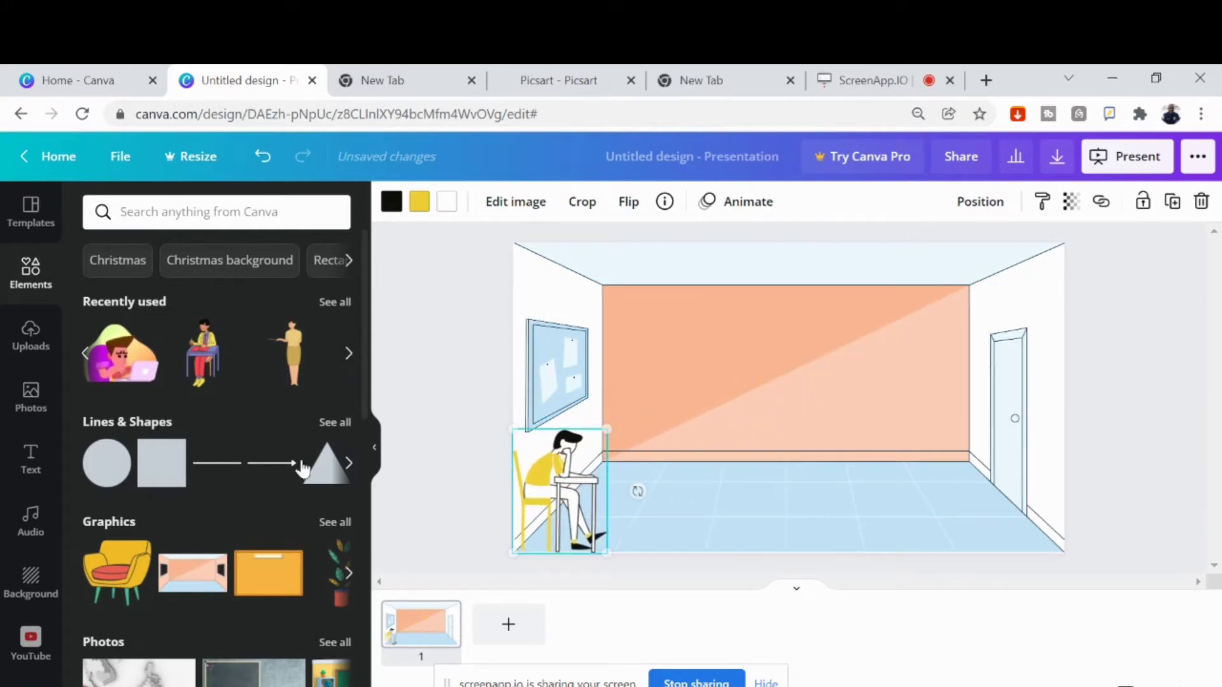
- Add a second seated figure by the door, flip it horizontally, then delete it
click(216, 367)
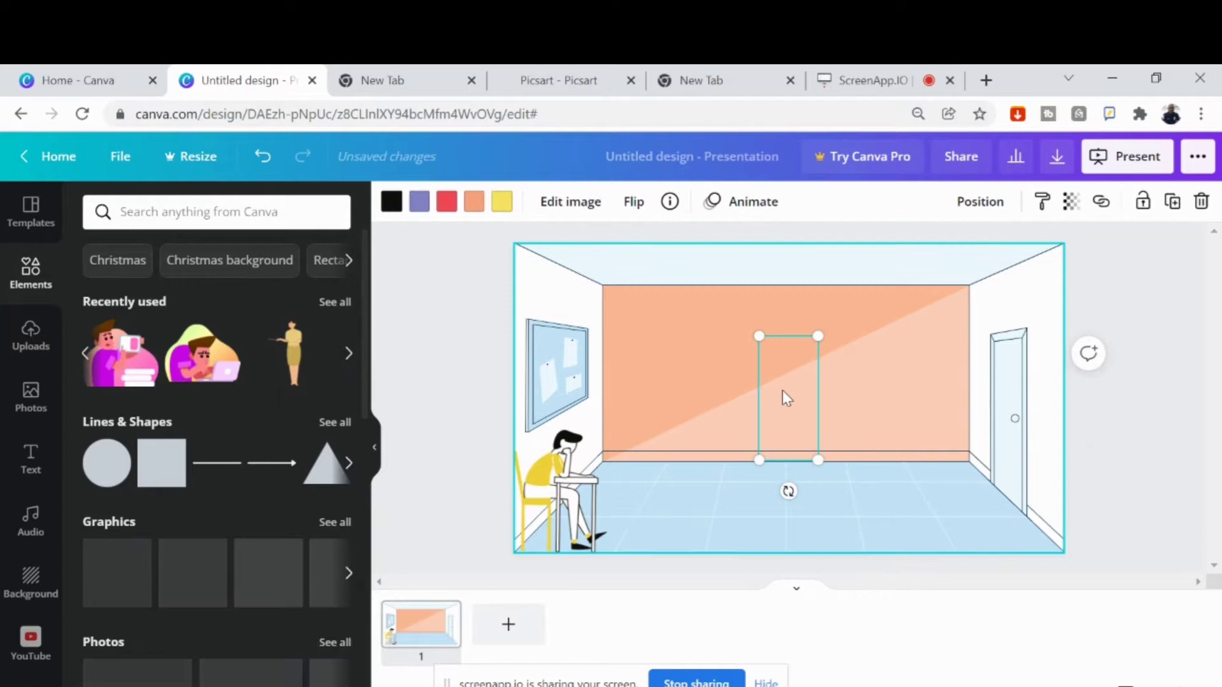
drag(800, 412, 1050, 503)
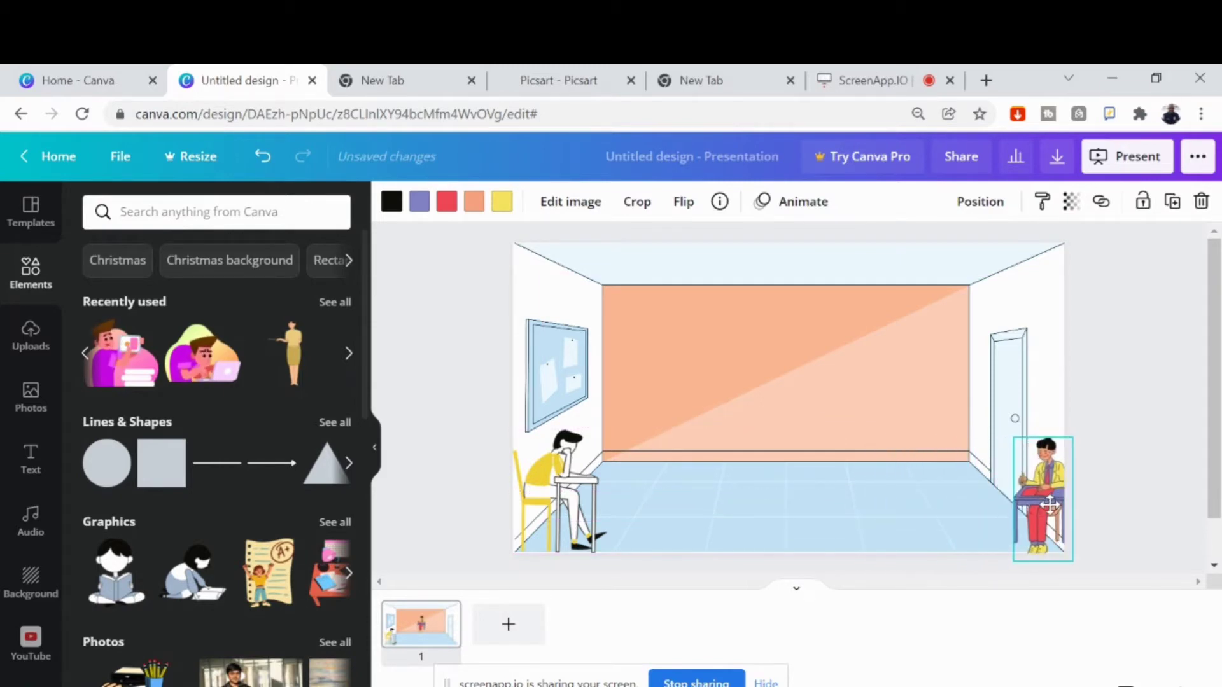
click(684, 205)
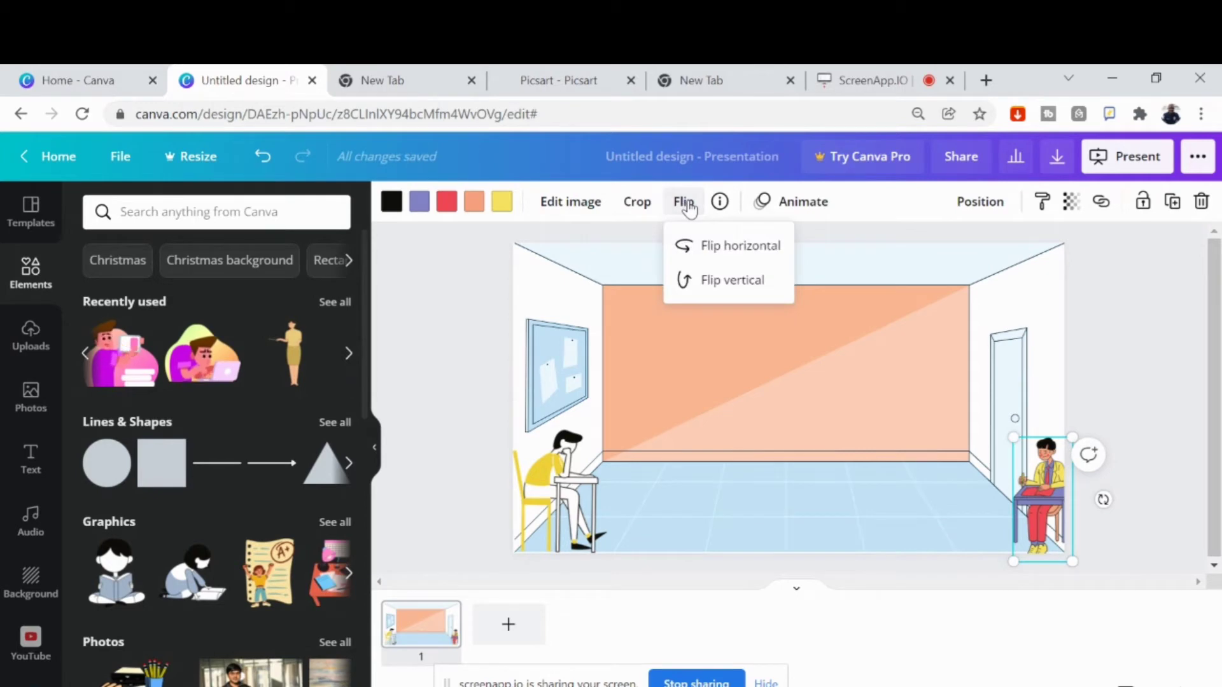
click(752, 247)
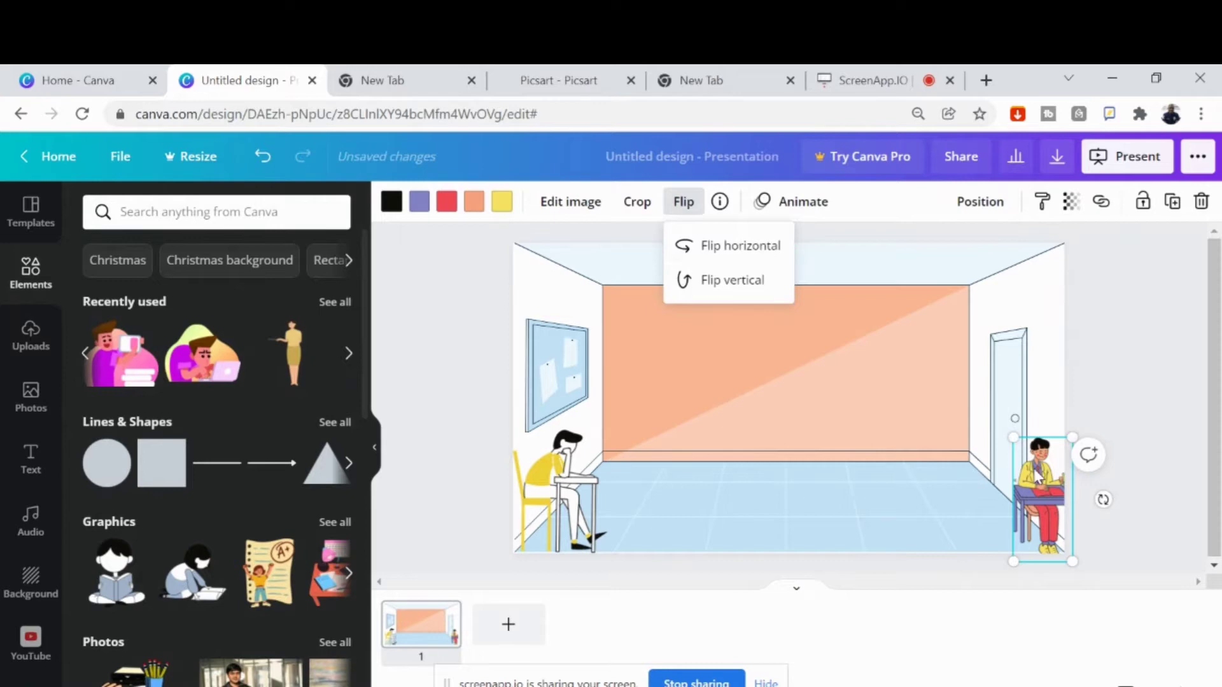
click(1062, 468)
key(Delete)
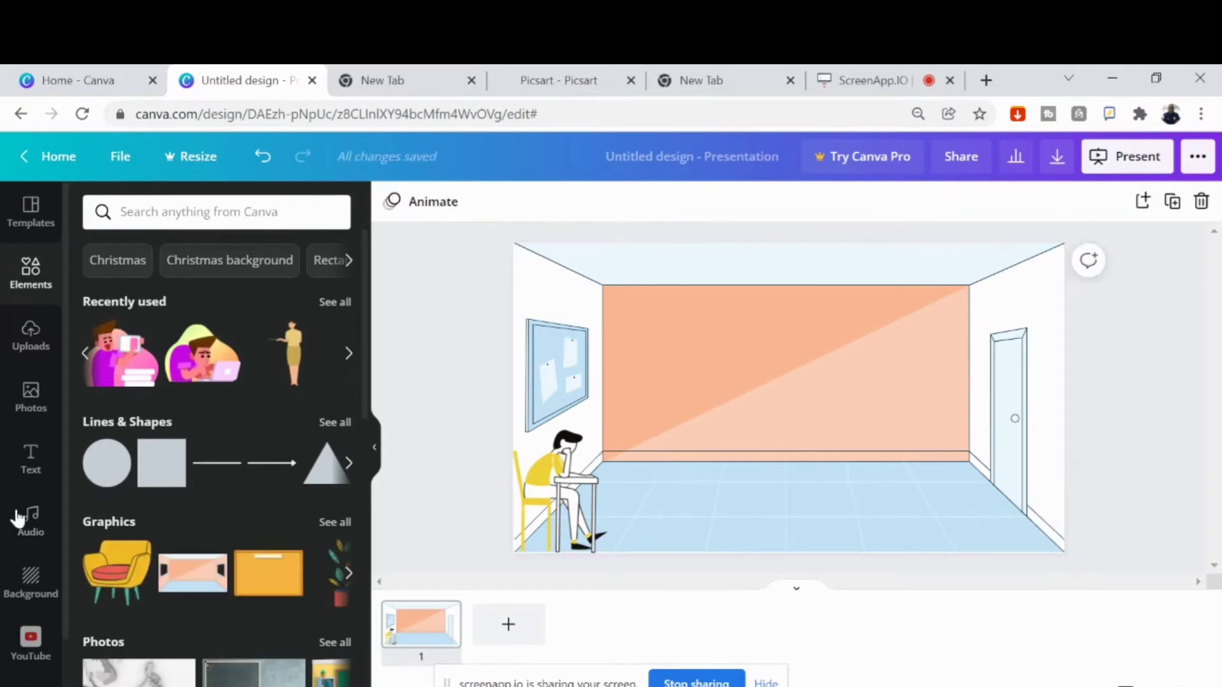
- Place three navy chairs with red seats in a row across the floor
click(346, 359)
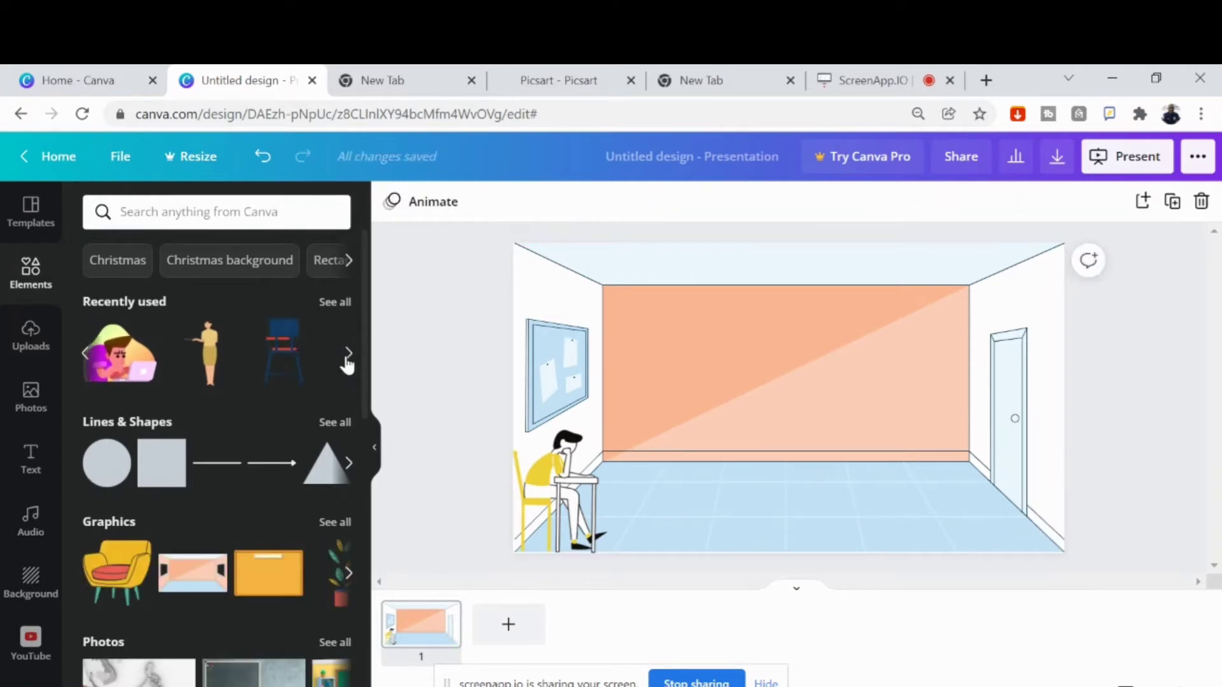
click(126, 363)
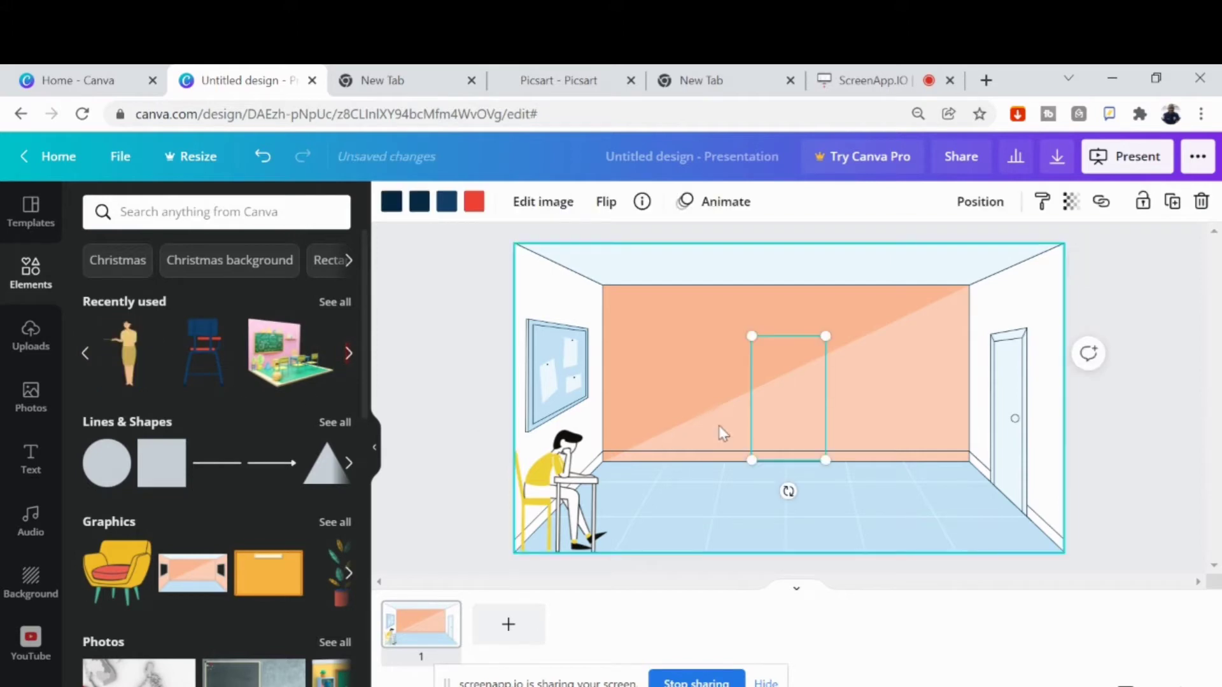
drag(792, 402, 692, 494)
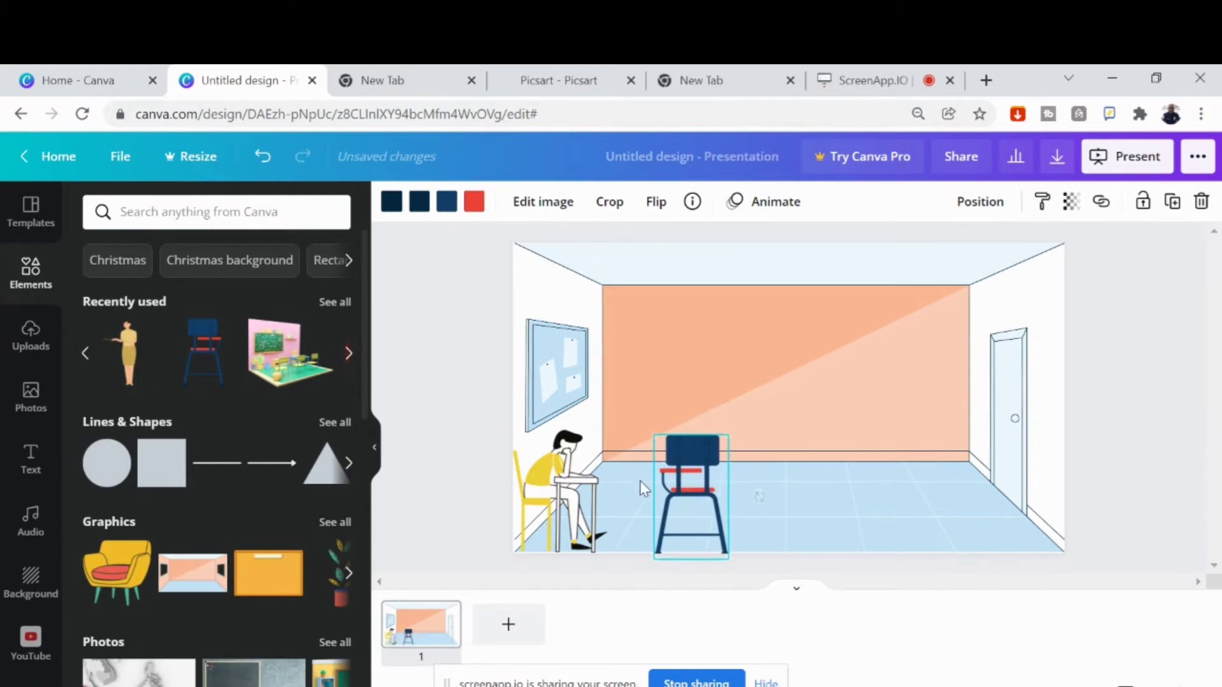
click(220, 366)
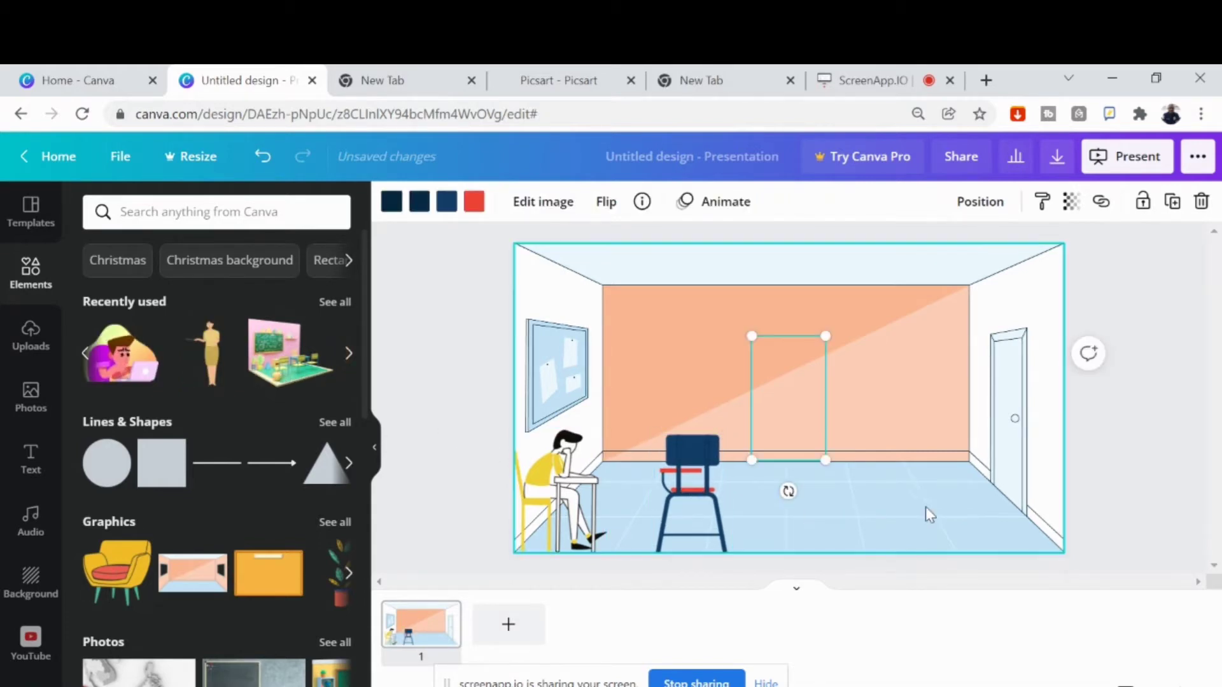
drag(804, 433, 809, 498)
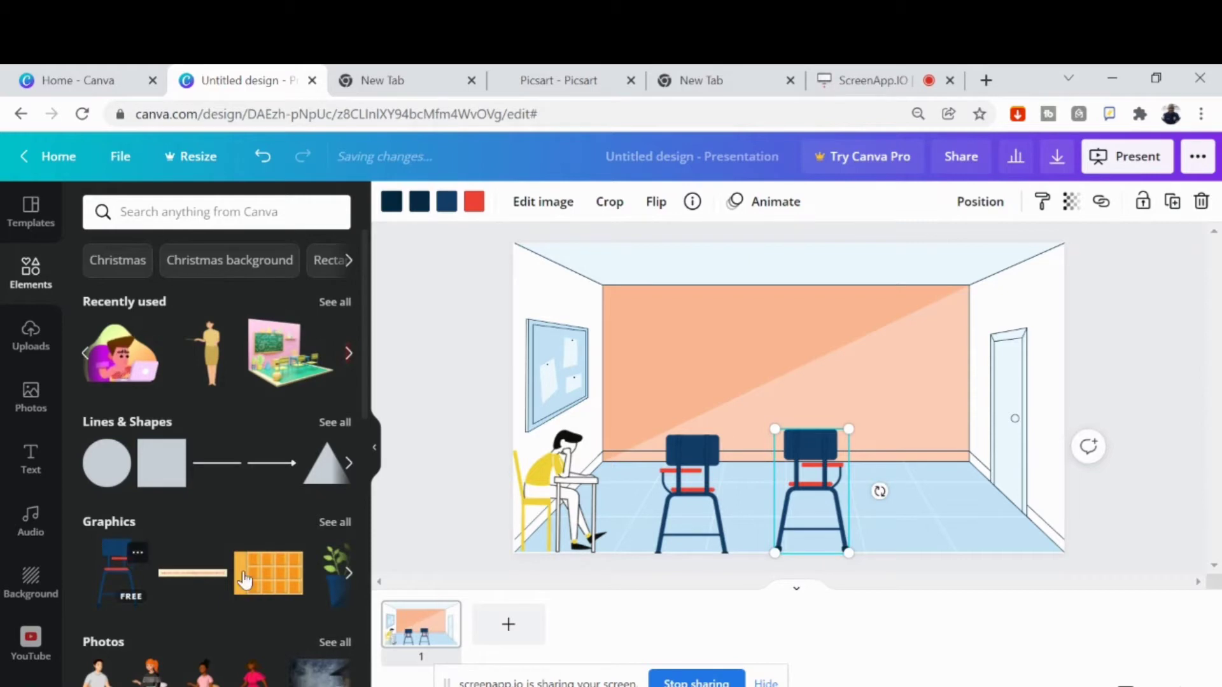
click(138, 552)
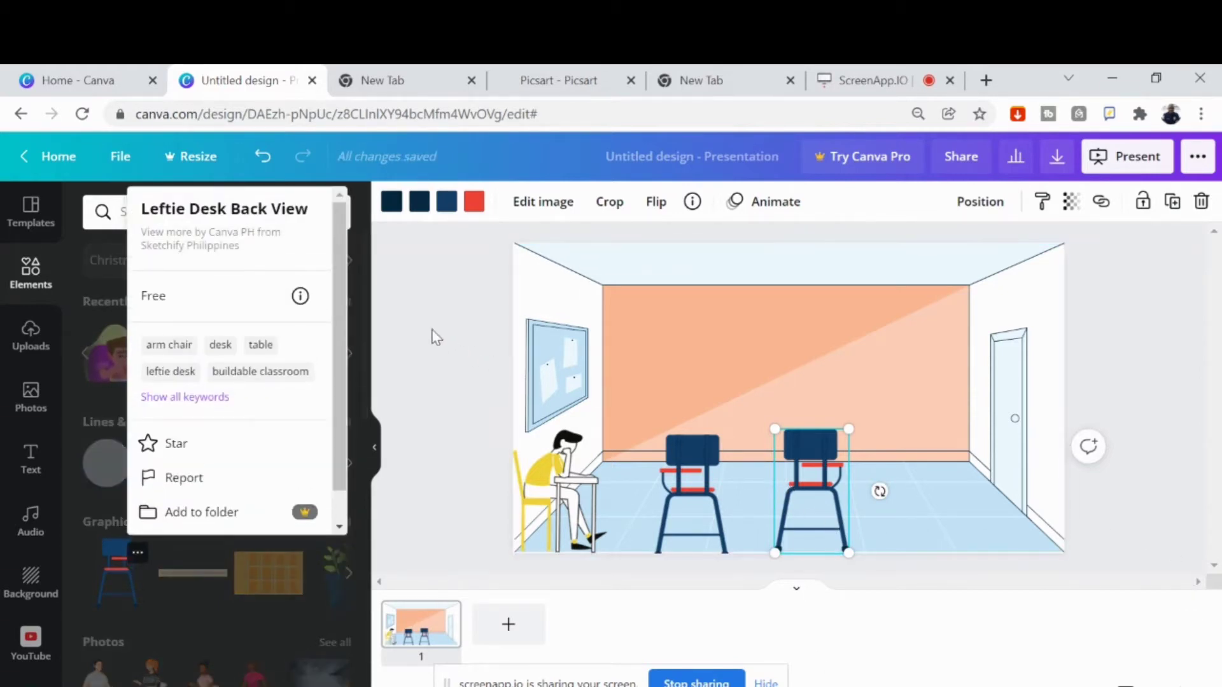
key(Escape)
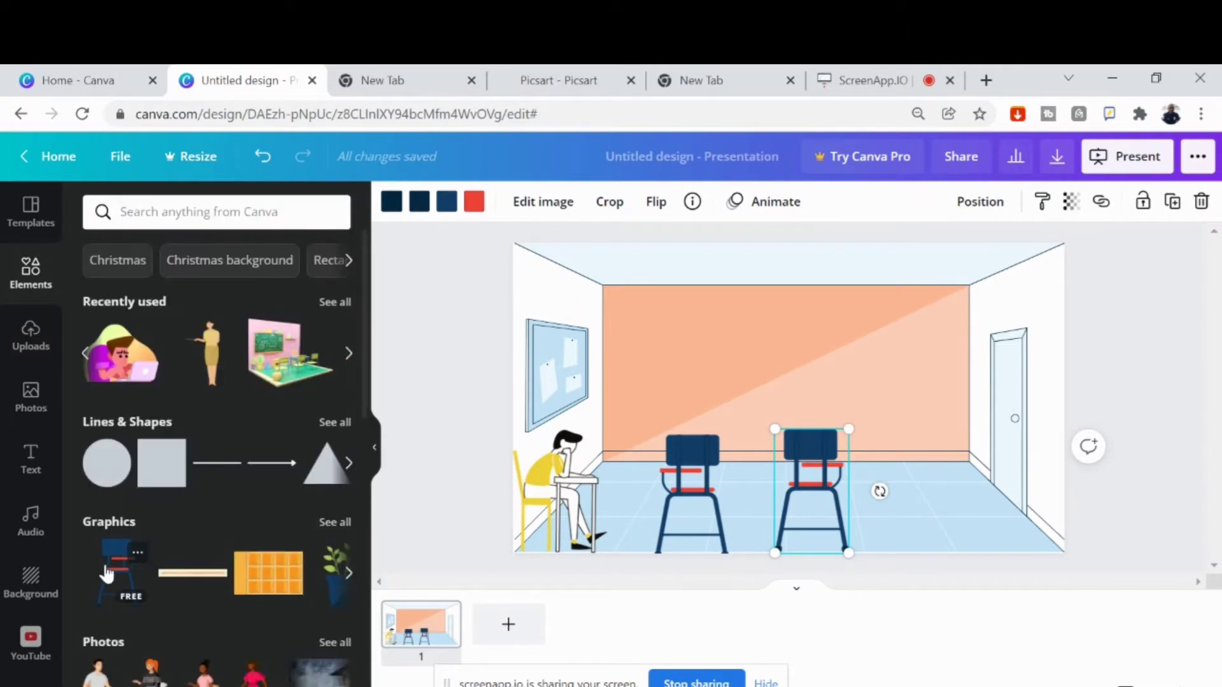
click(106, 573)
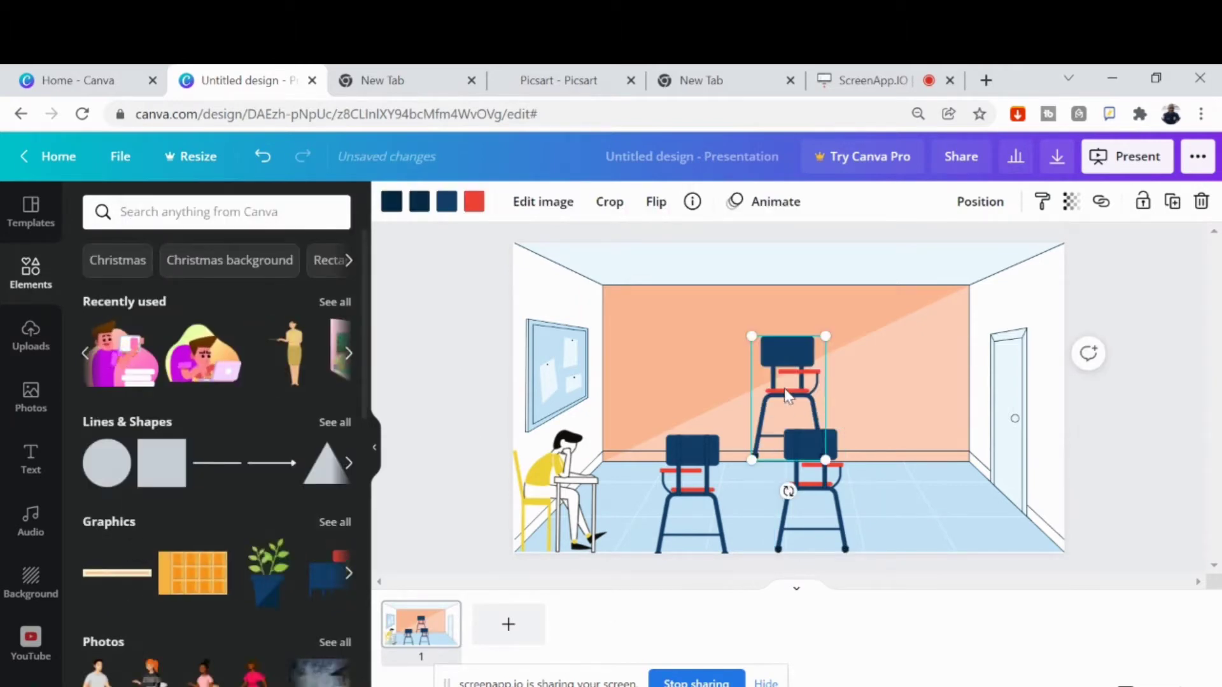
drag(804, 391, 925, 477)
click(1150, 393)
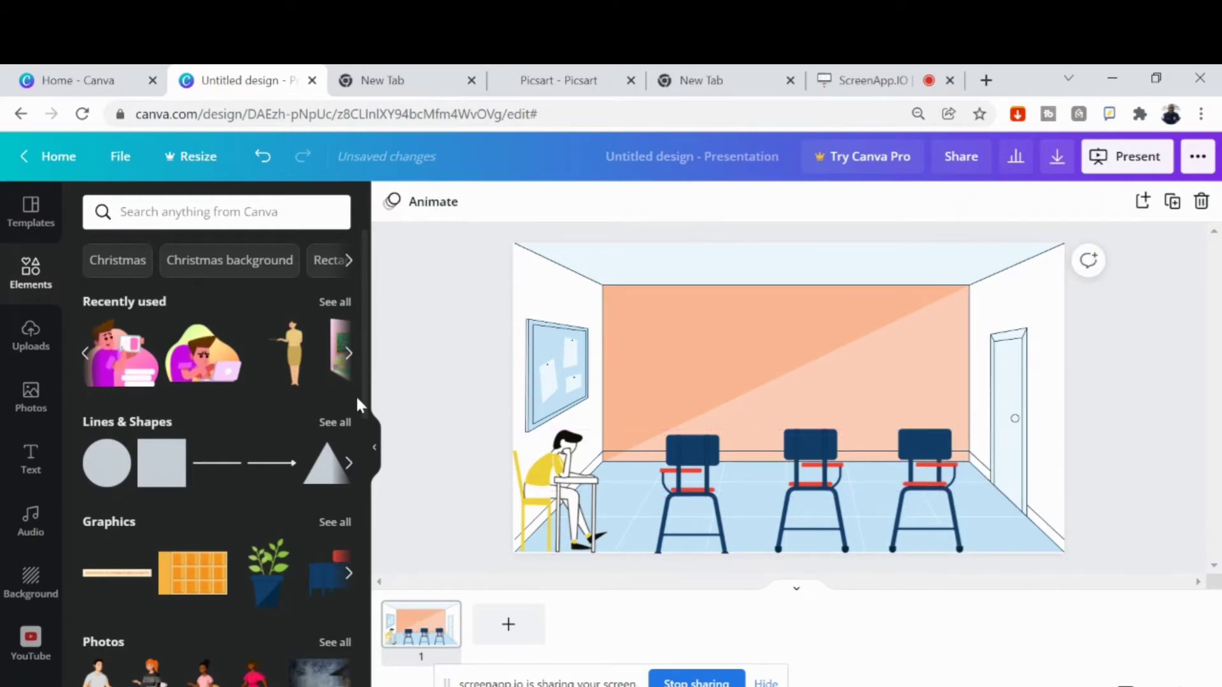
scroll(311, 503, down, 3)
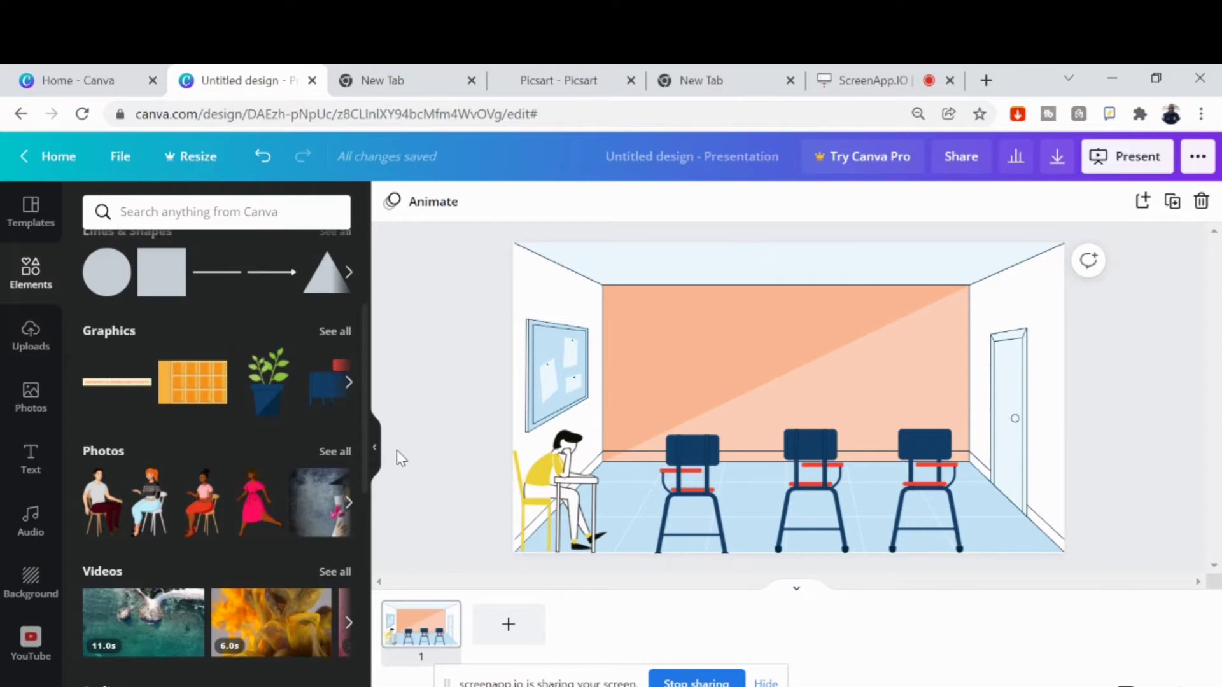
- Add the seated girl figure and delete the rightmost chair
click(190, 512)
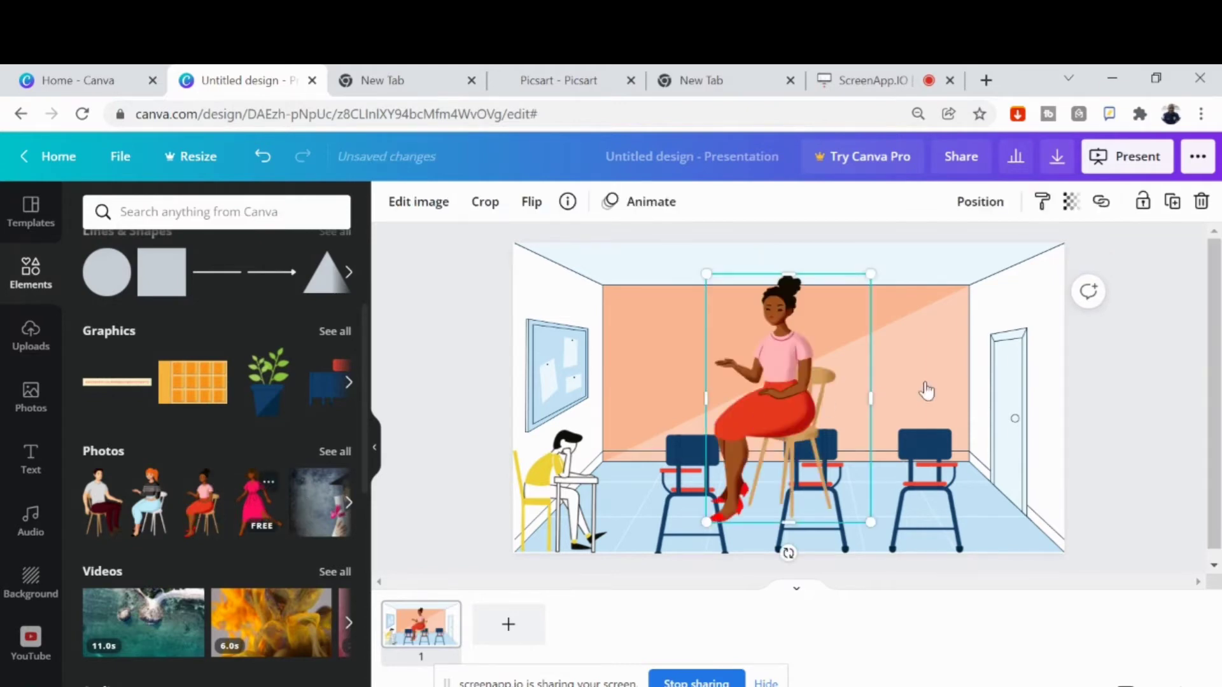
click(920, 498)
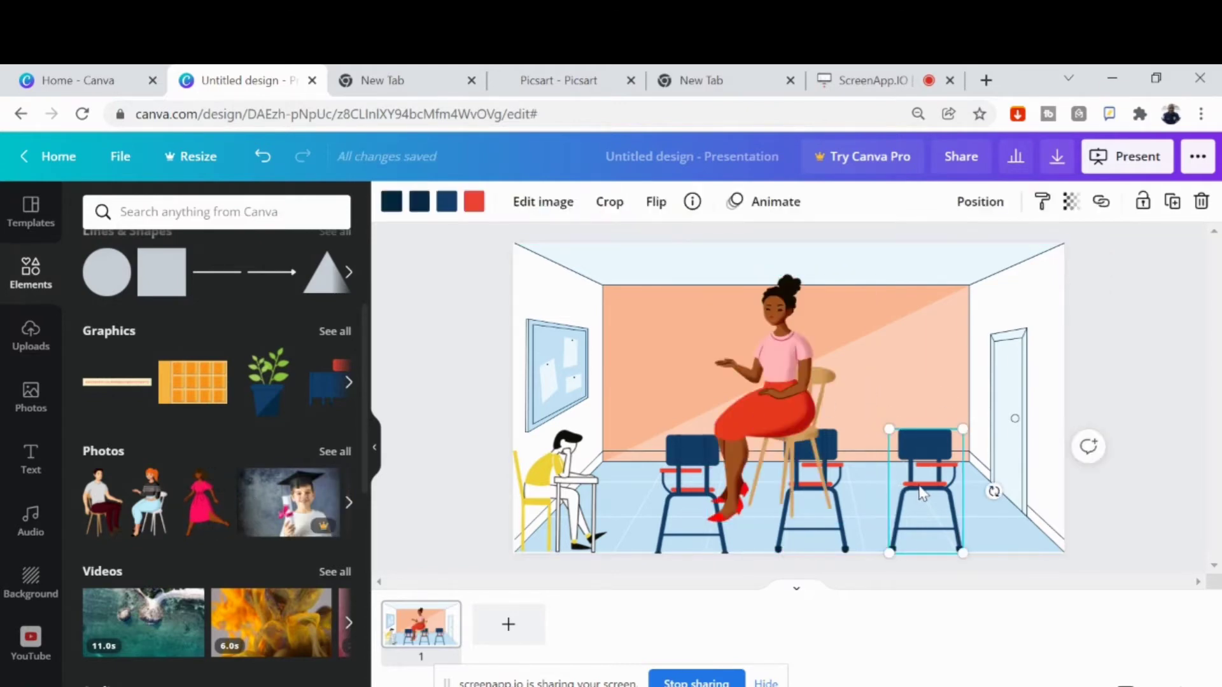
key(Delete)
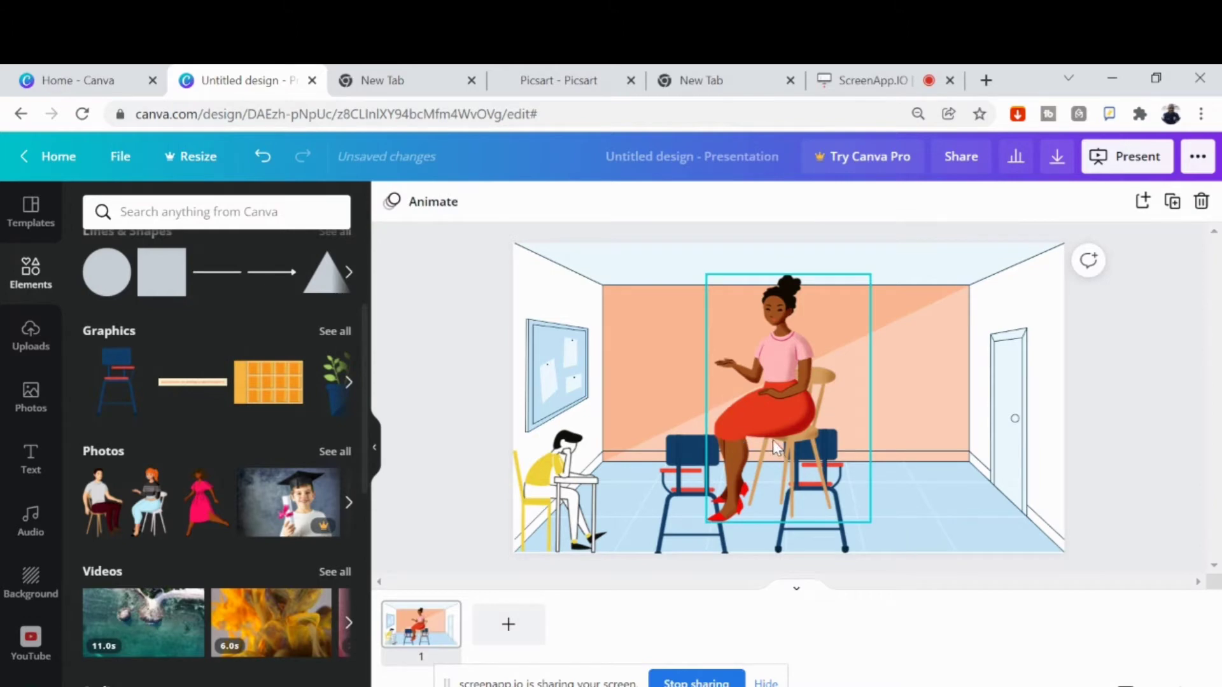
- Move the seated girl onto the floor beside the door and enlarge her slightly
drag(772, 440, 934, 476)
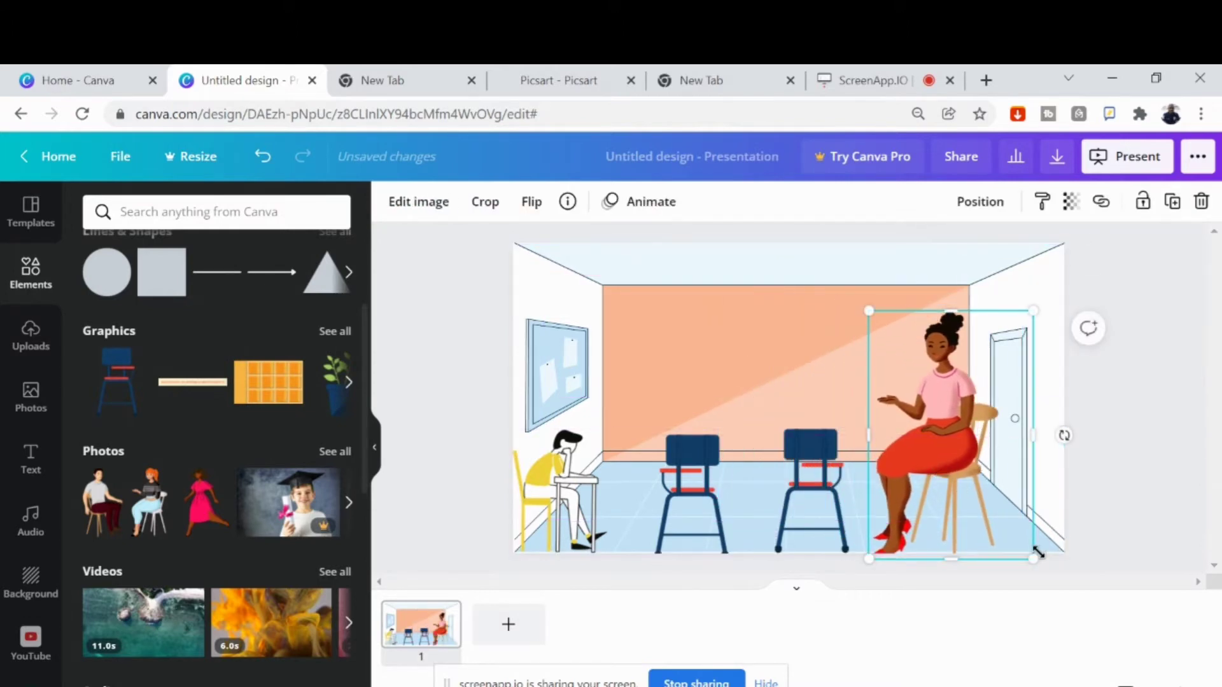
drag(1037, 563, 947, 430)
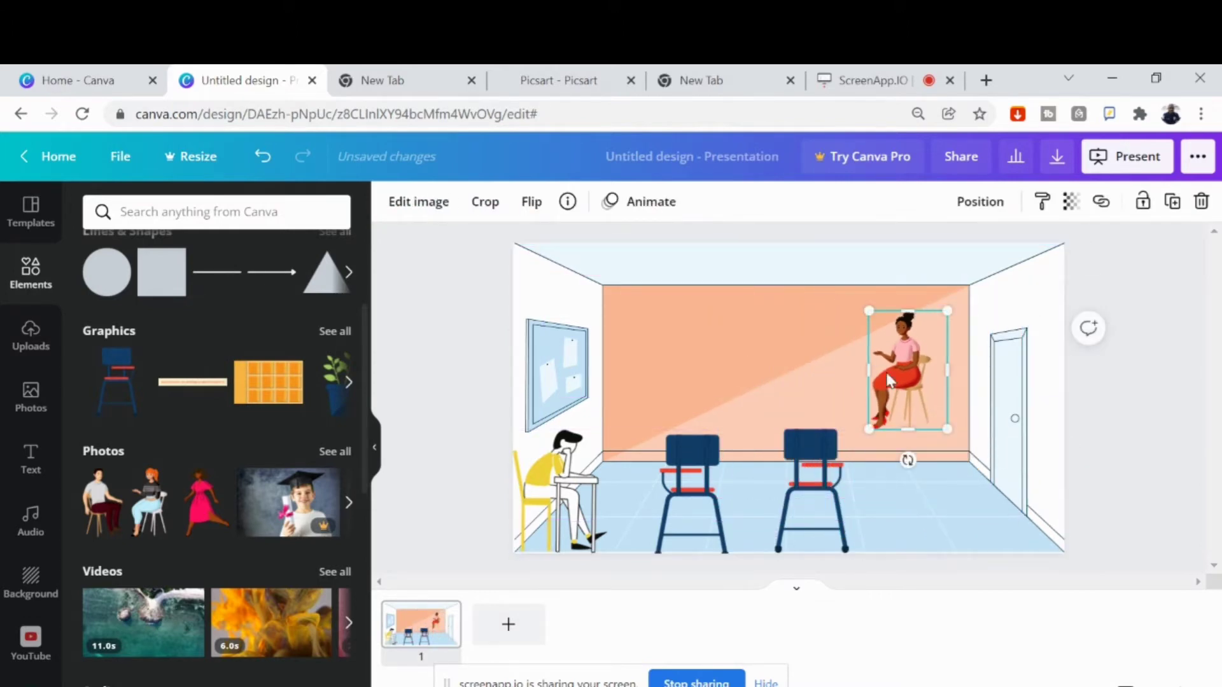
drag(921, 389, 939, 502)
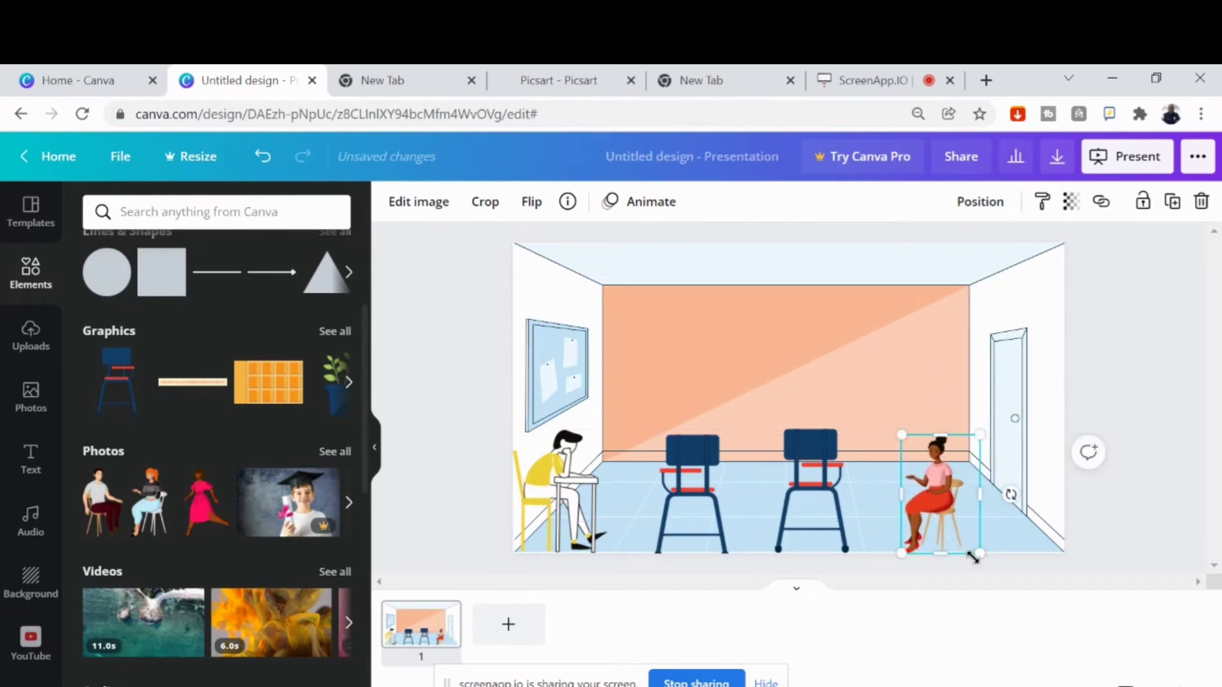
mouse_move(978, 556)
mouse_down()
mouse_move(1003, 564)
mouse_move(991, 570)
mouse_up()
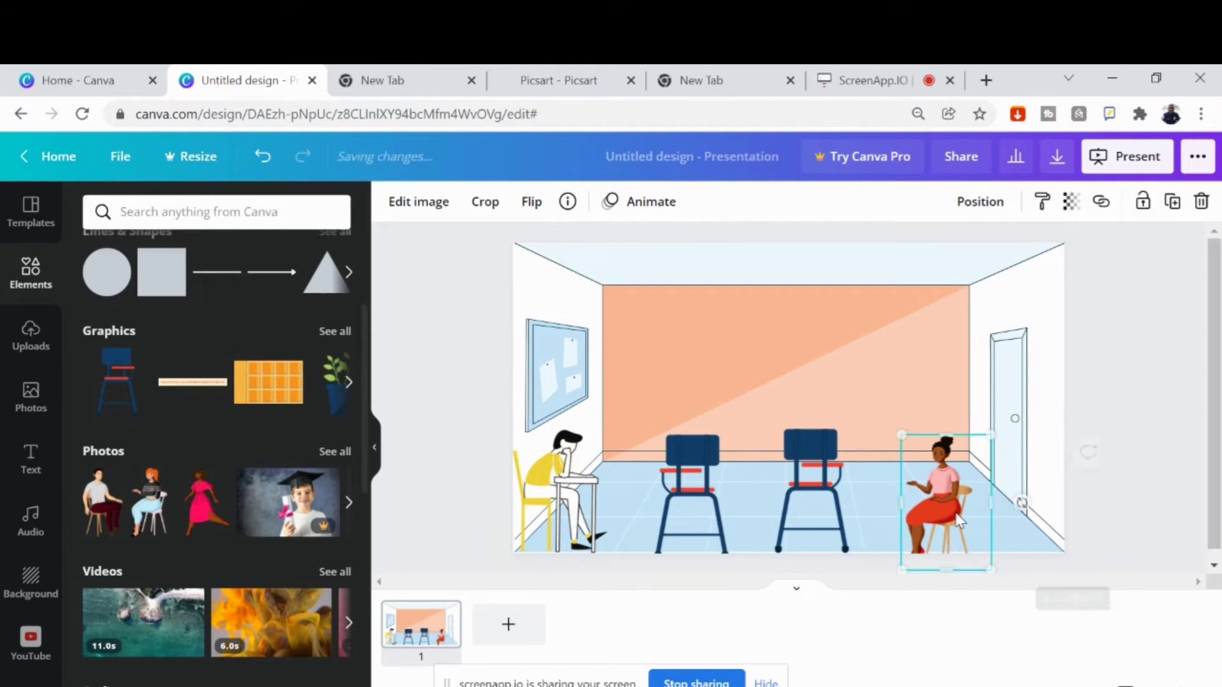
drag(960, 513, 1027, 502)
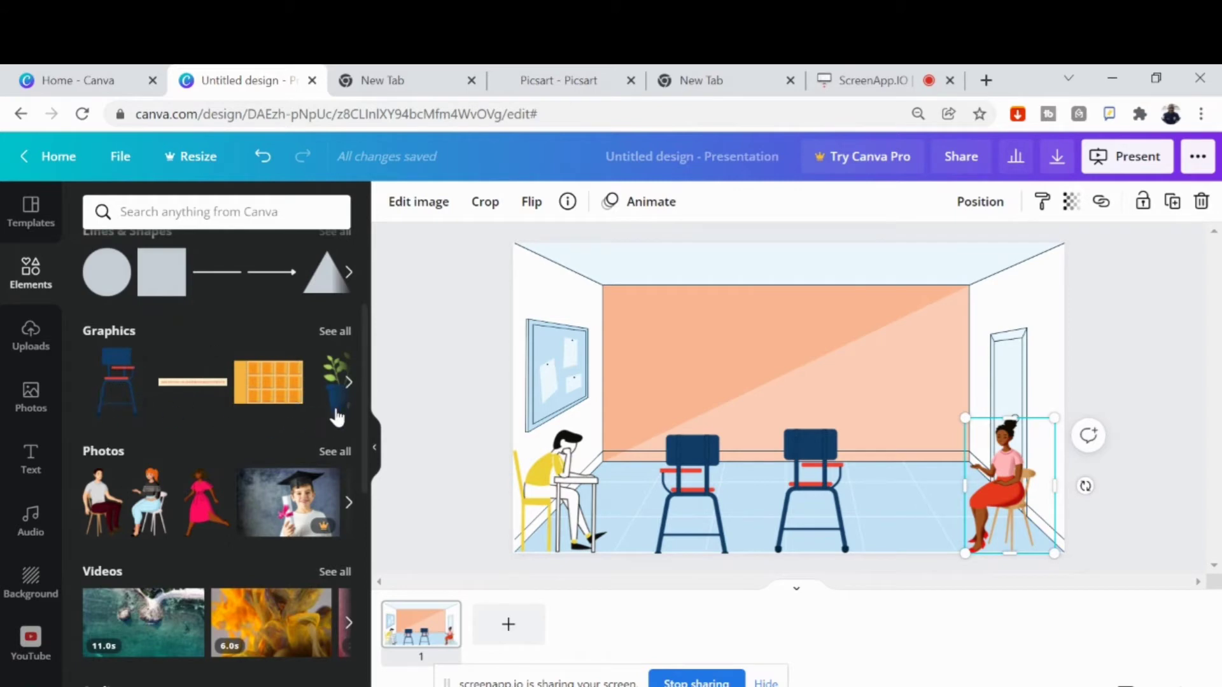
scroll(357, 411, down, 5)
- Search the elements for 'teacher'
scroll(357, 410, up, 5)
click(167, 208)
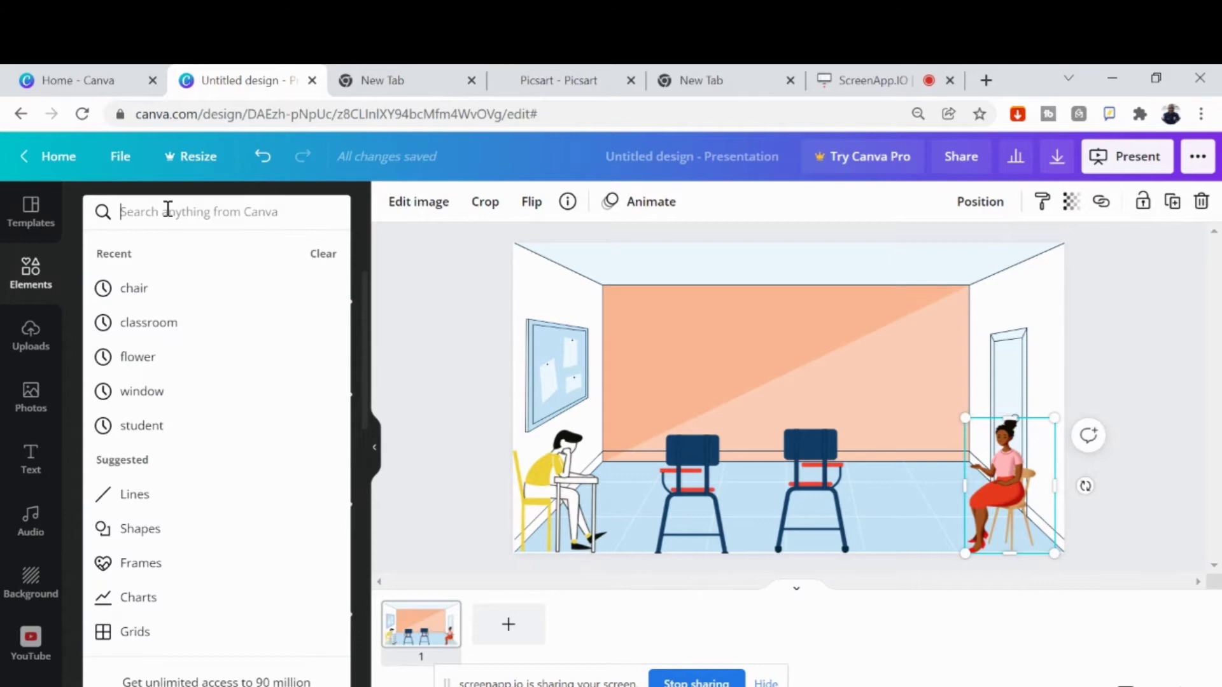
text(c)
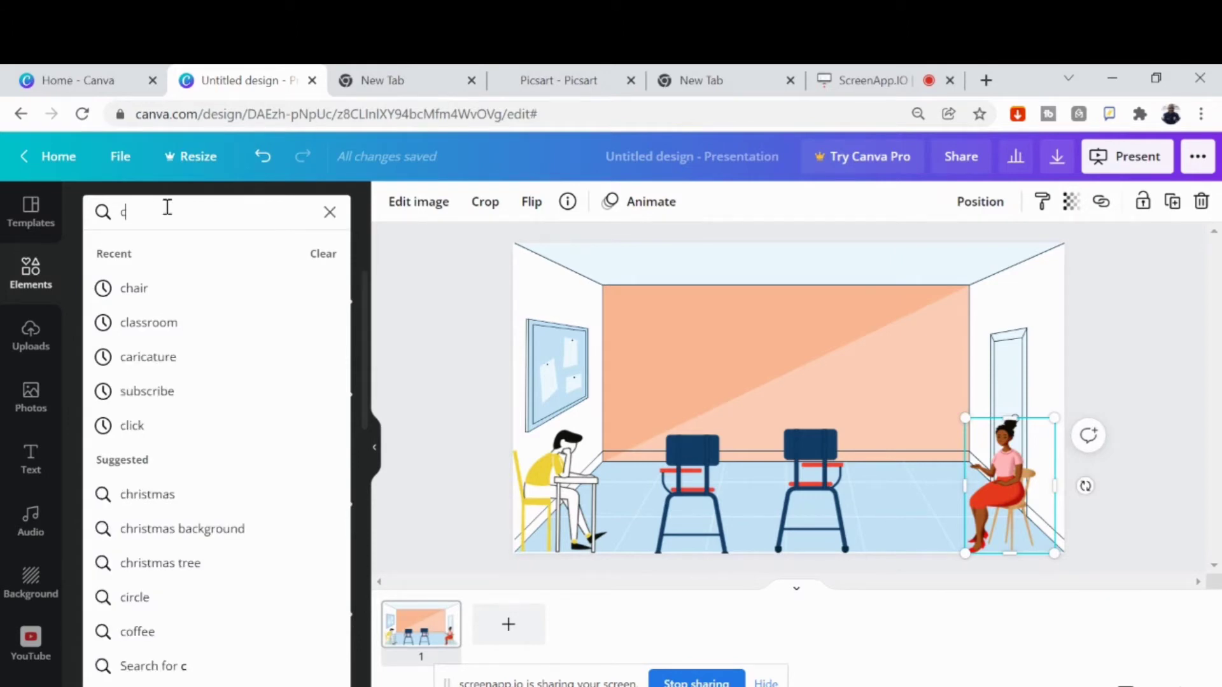
key(BackSpace)
text(tea)
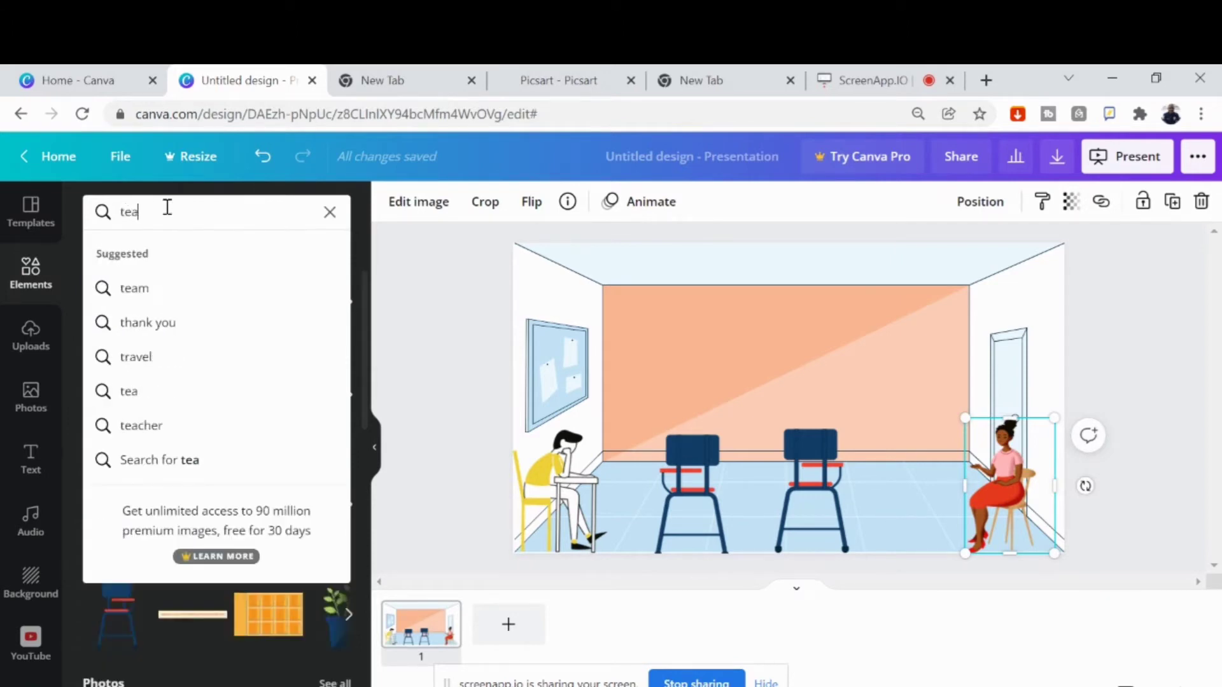
text(cher)
key(Return)
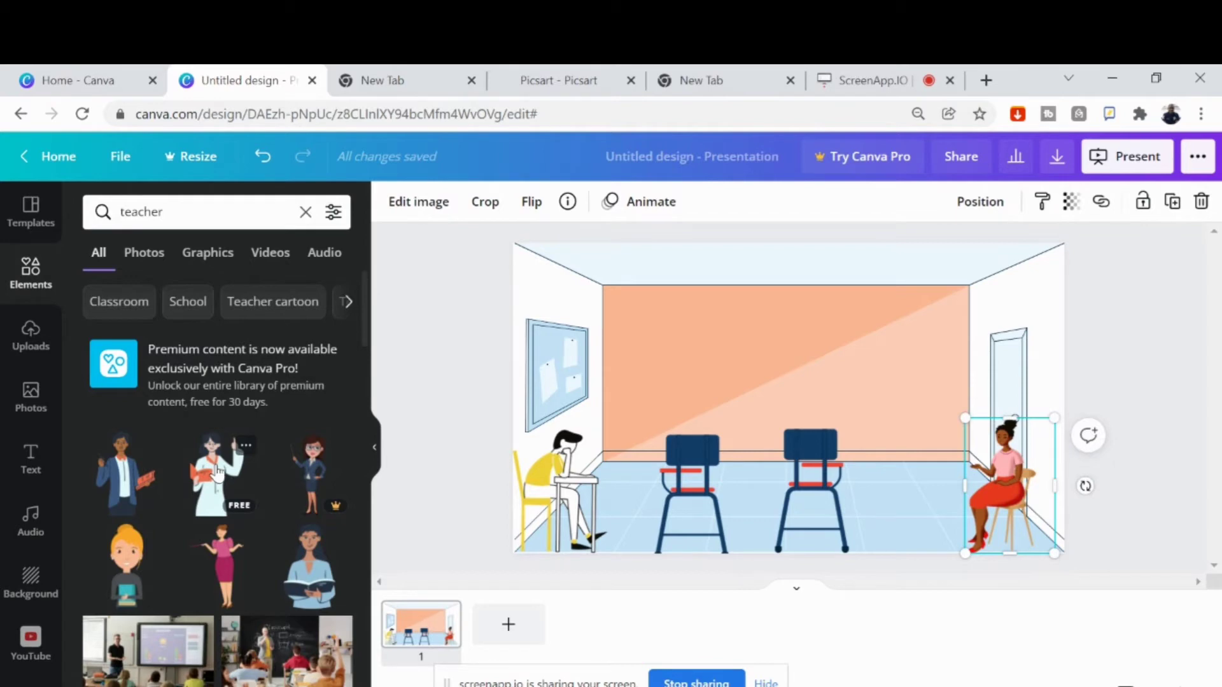
- Add the first teacher graphic, enlarge it, and place it left in front of the board
click(123, 495)
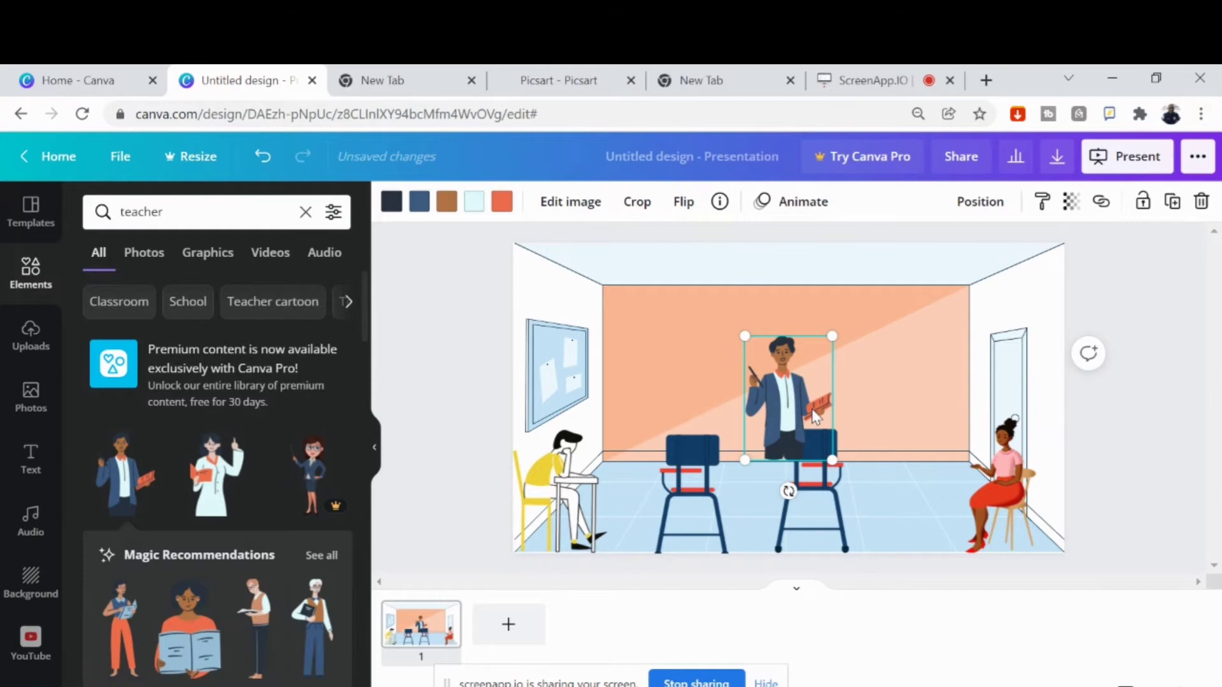
drag(833, 461, 882, 531)
drag(824, 491, 660, 457)
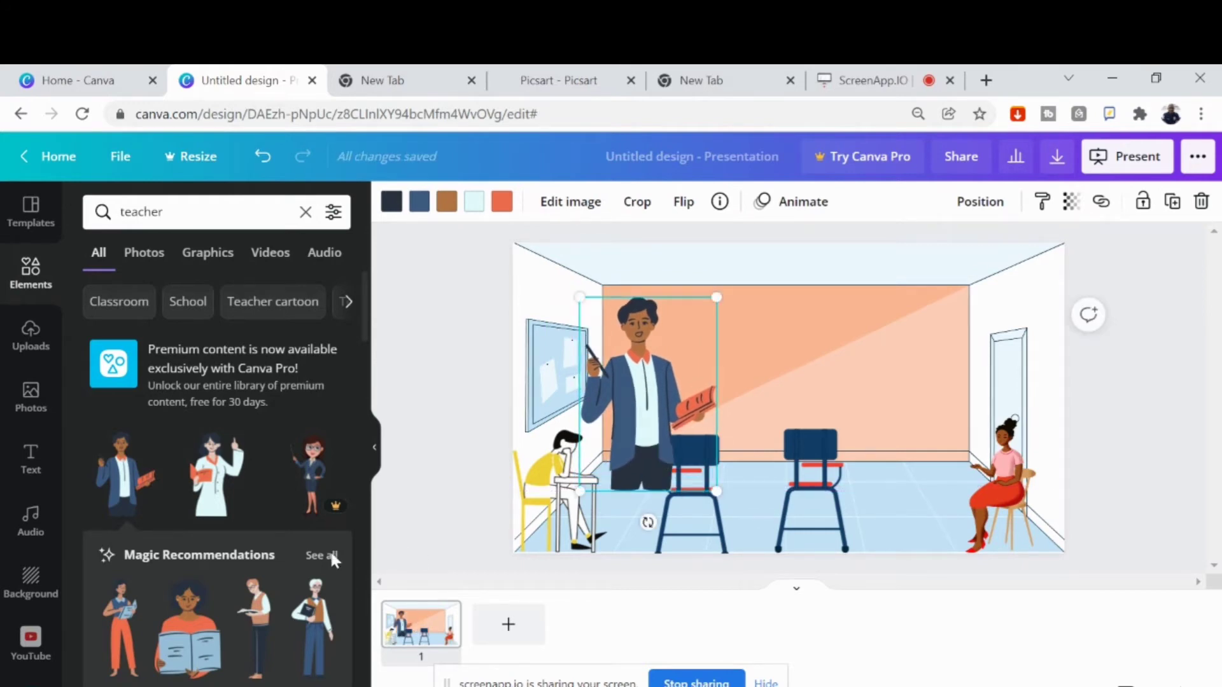
scroll(250, 558, down, 5)
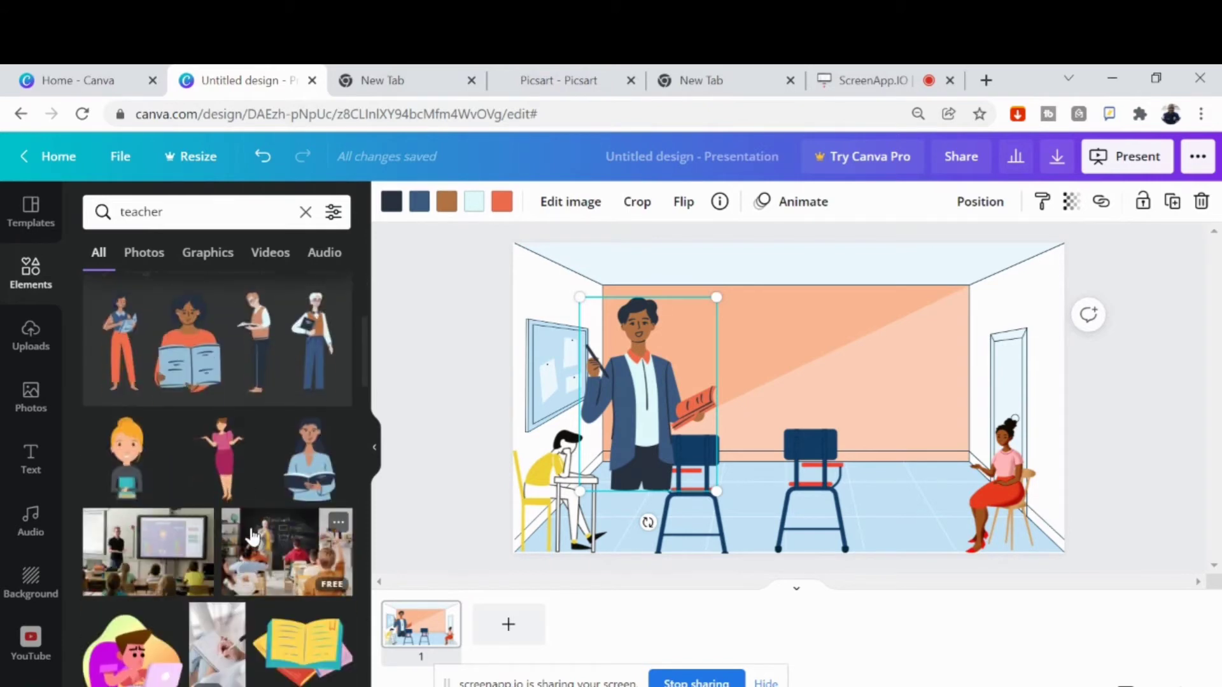
scroll(230, 504, down, 5)
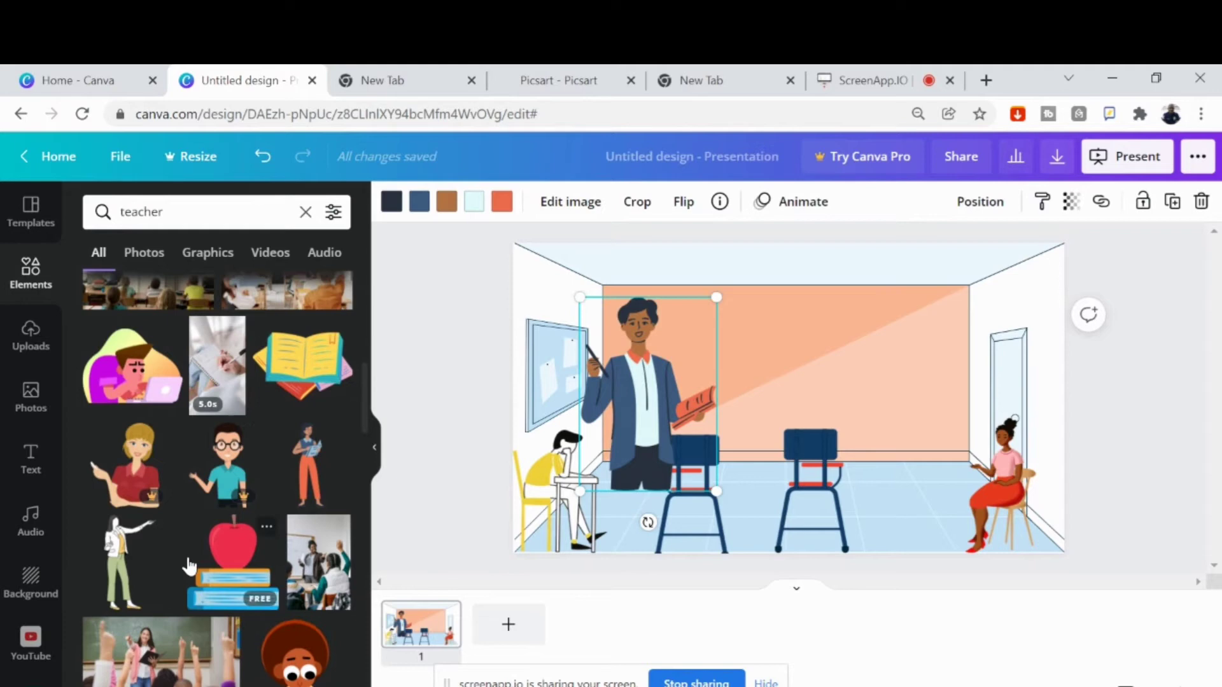
scroll(186, 563, down, 1)
scroll(186, 563, down, 3)
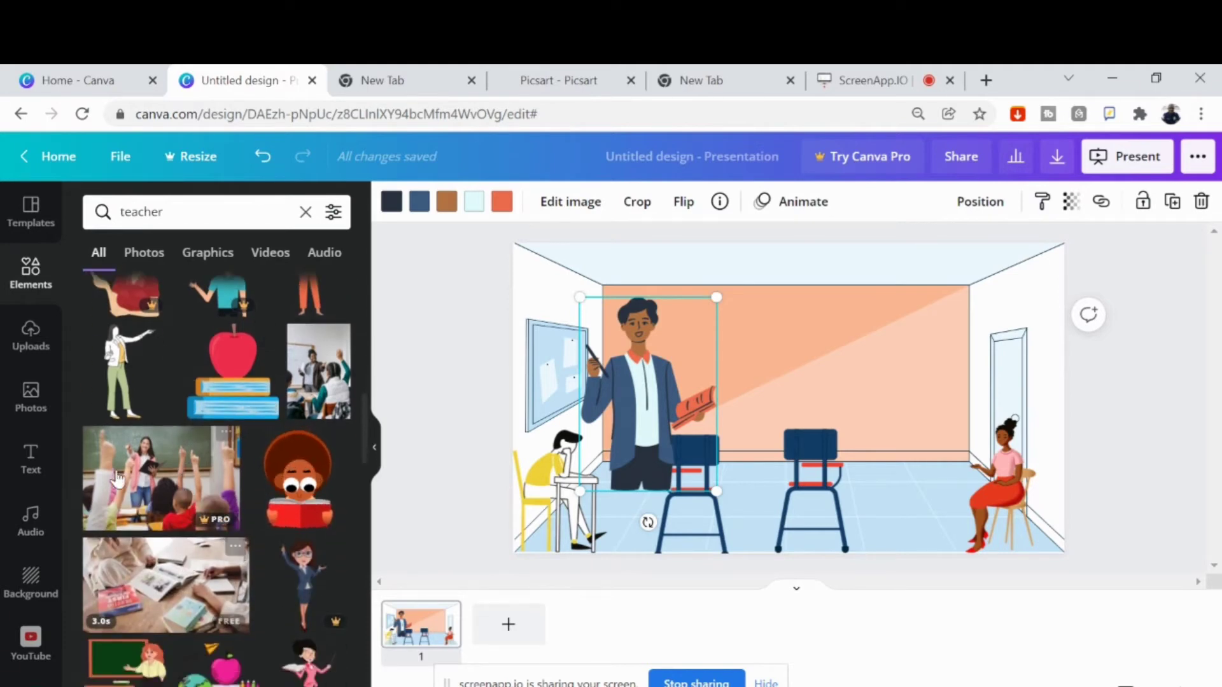
- Add the pointing woman teacher, delete the man teacher, and flip her horizontally
click(115, 401)
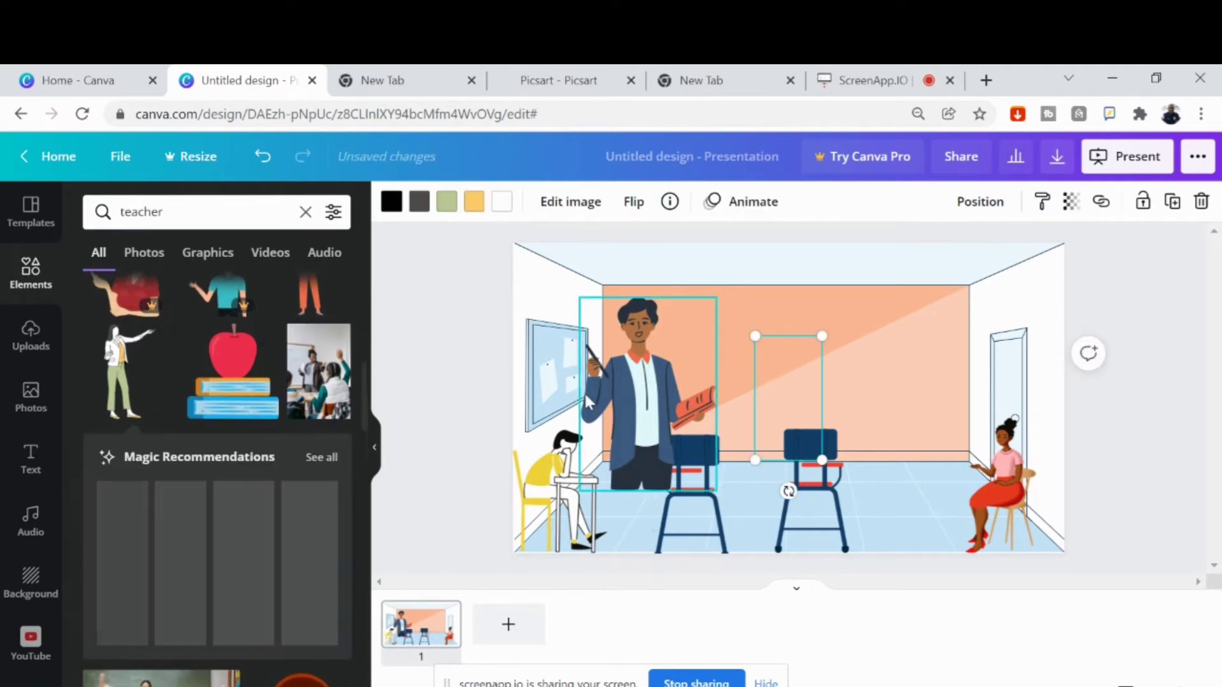
click(614, 397)
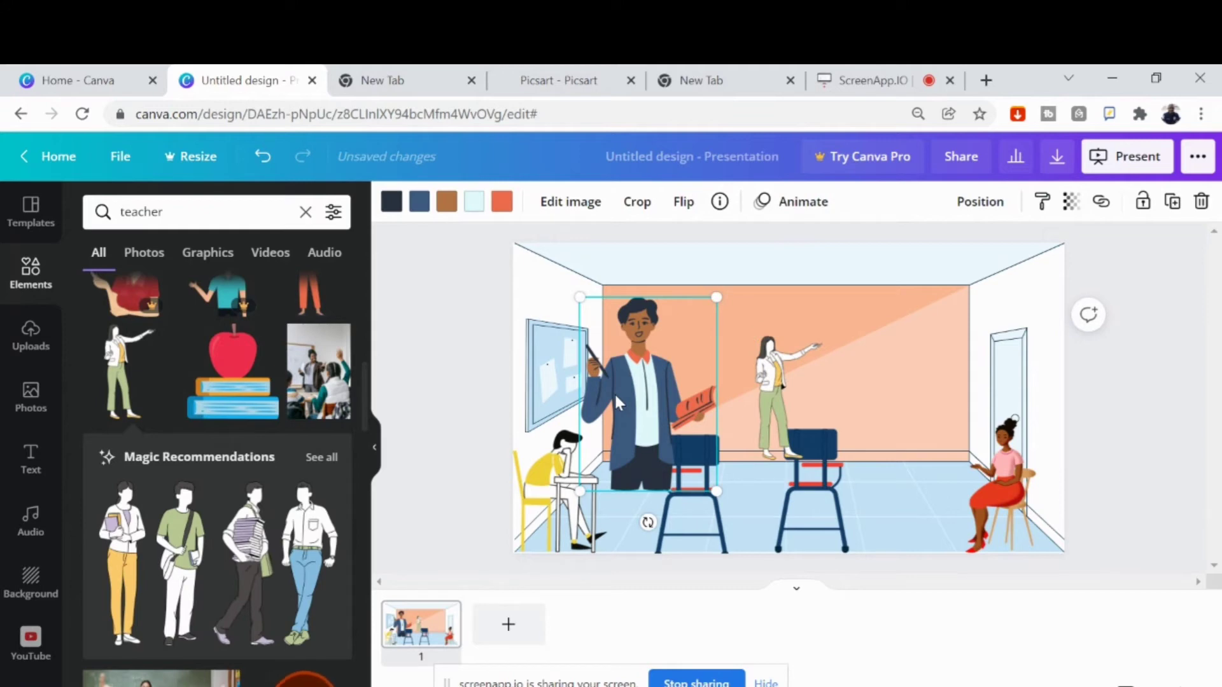
key(Delete)
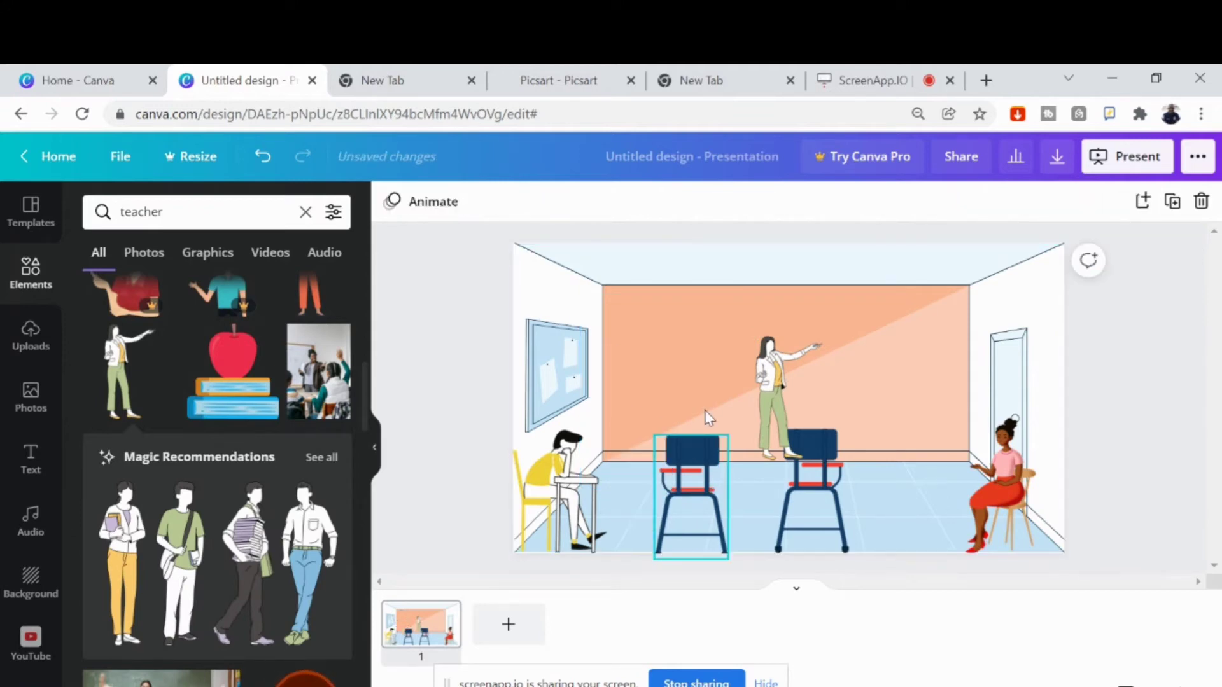
drag(775, 360, 645, 386)
click(685, 210)
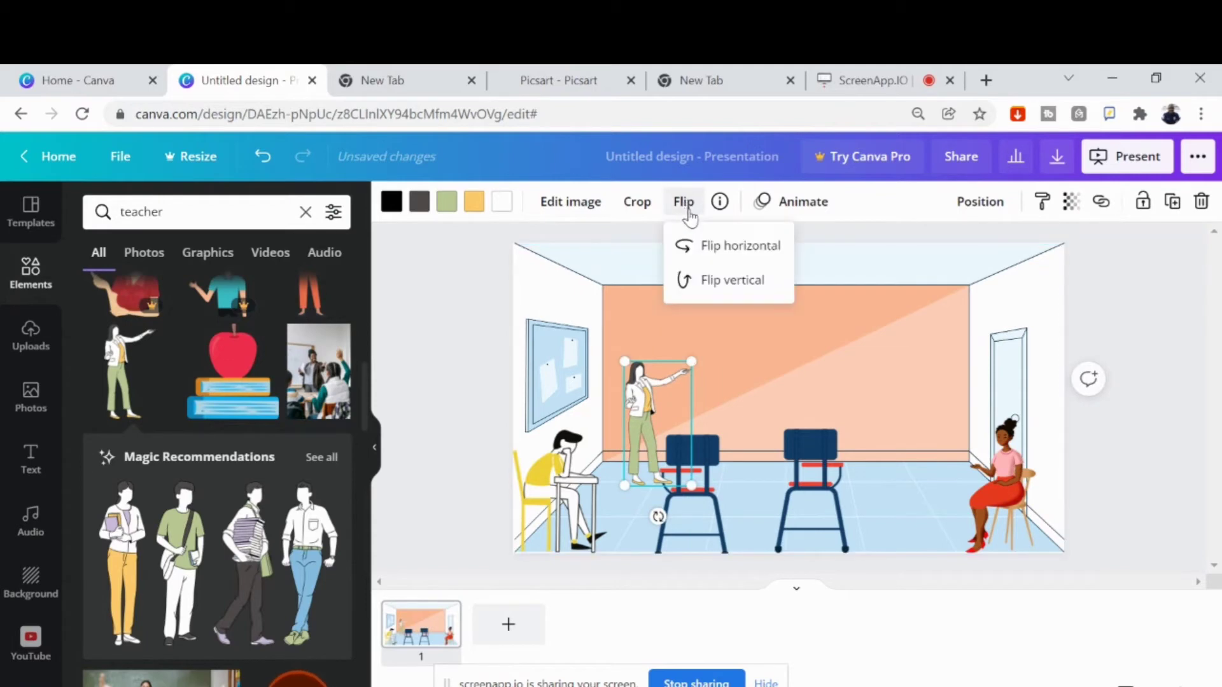
click(693, 248)
- Position and resize the flipped teacher beside the door next to the seated girl
drag(669, 432, 910, 383)
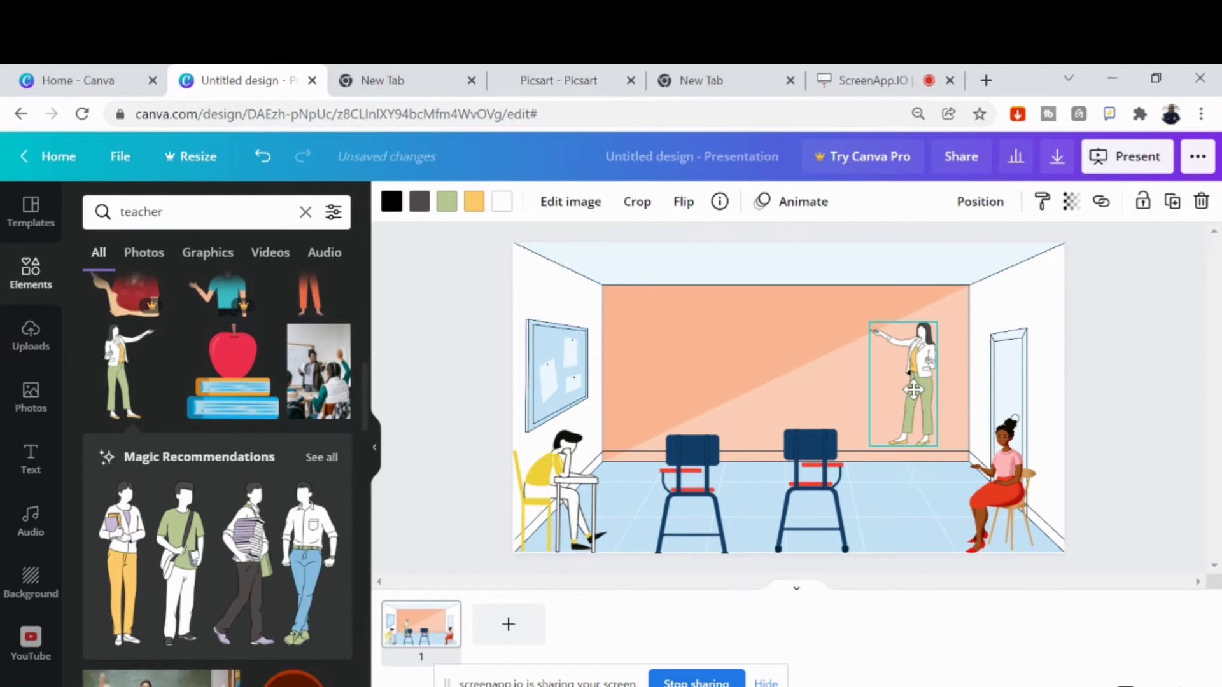
drag(934, 445, 972, 513)
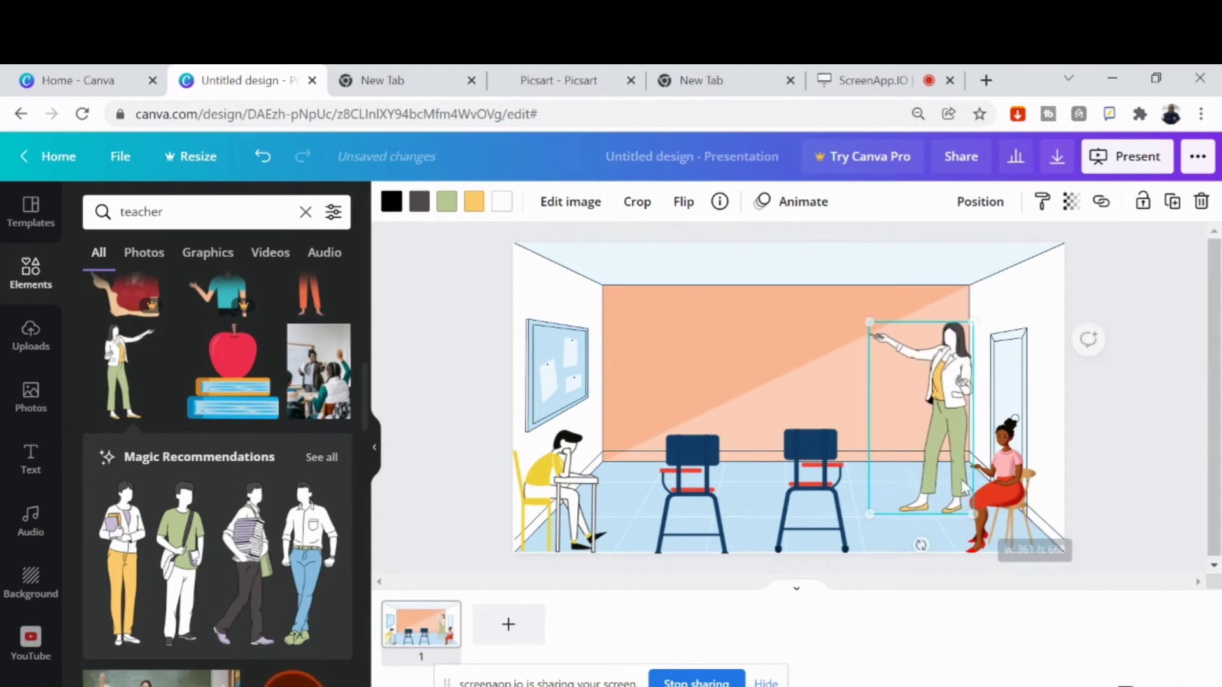
drag(954, 446, 942, 420)
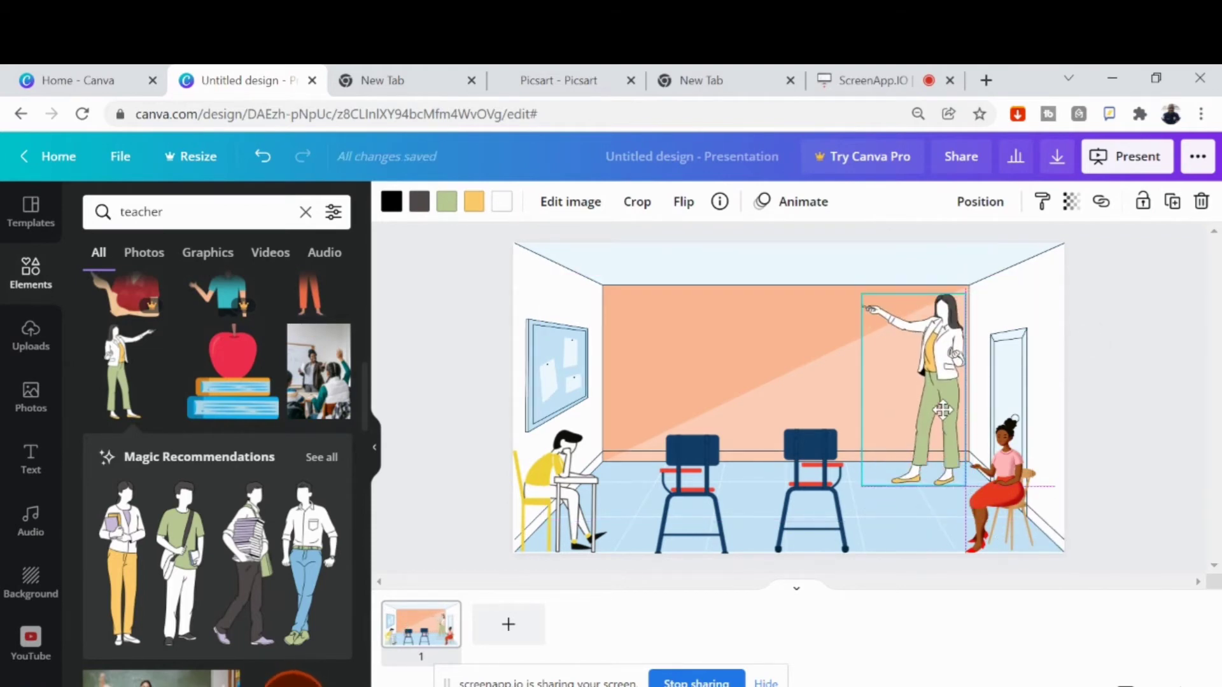
drag(962, 483, 954, 470)
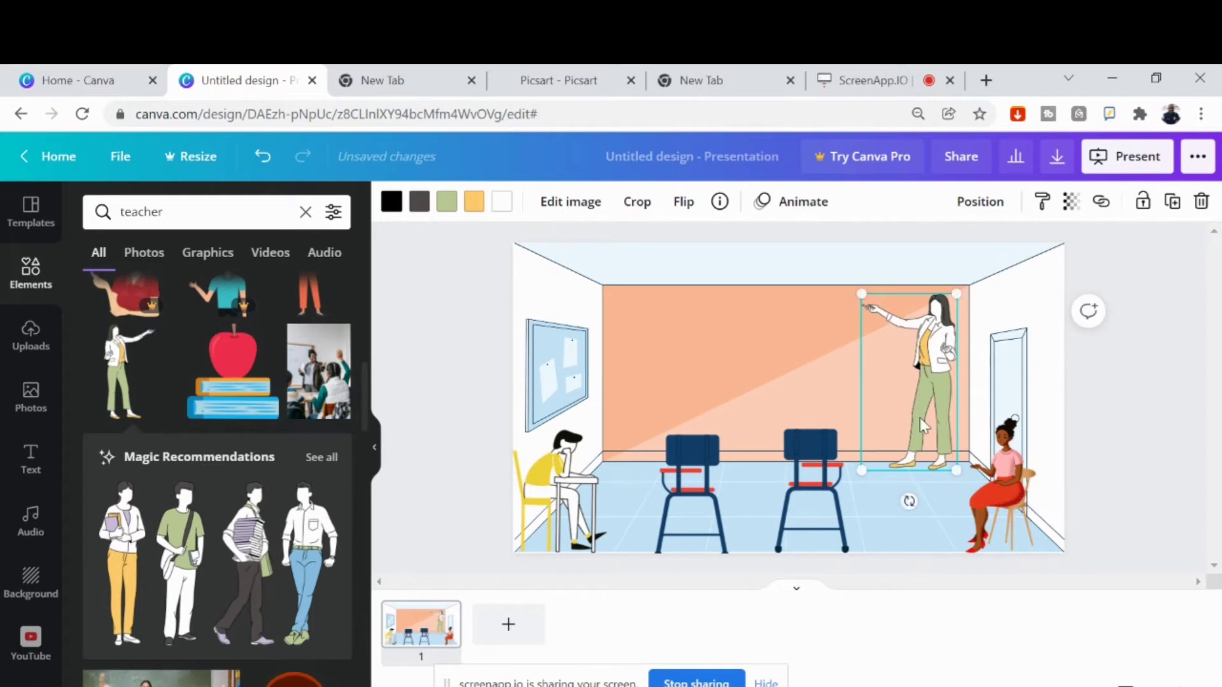
drag(913, 408, 920, 457)
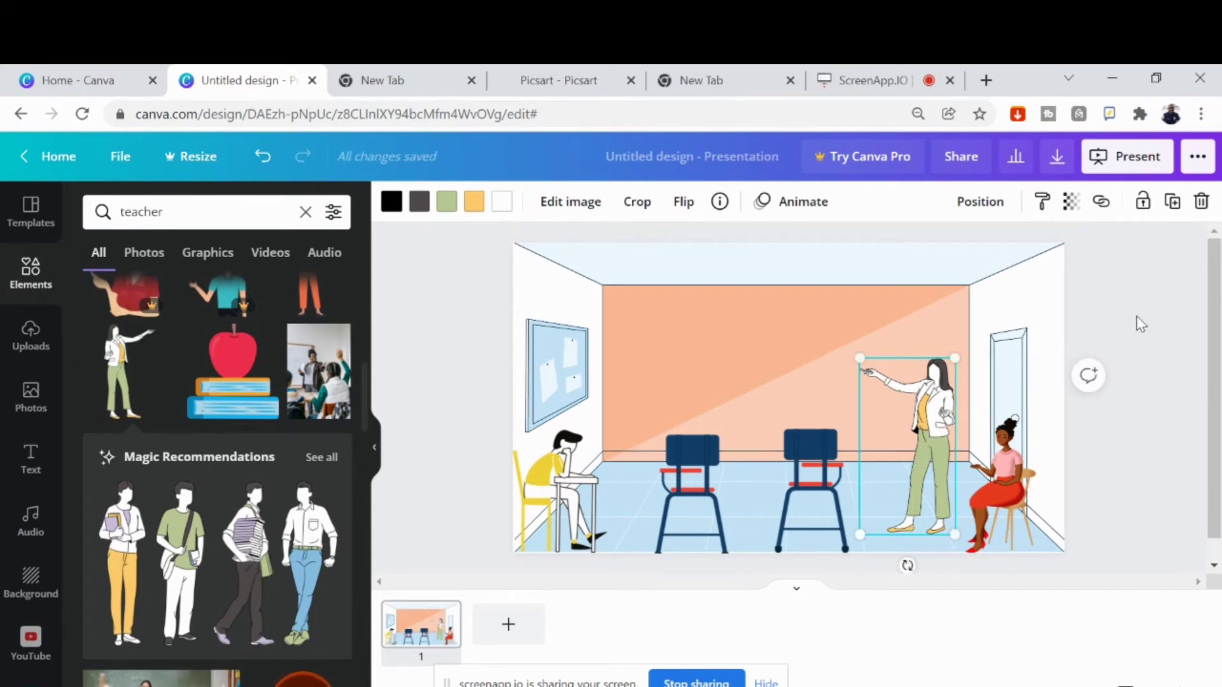
click(905, 565)
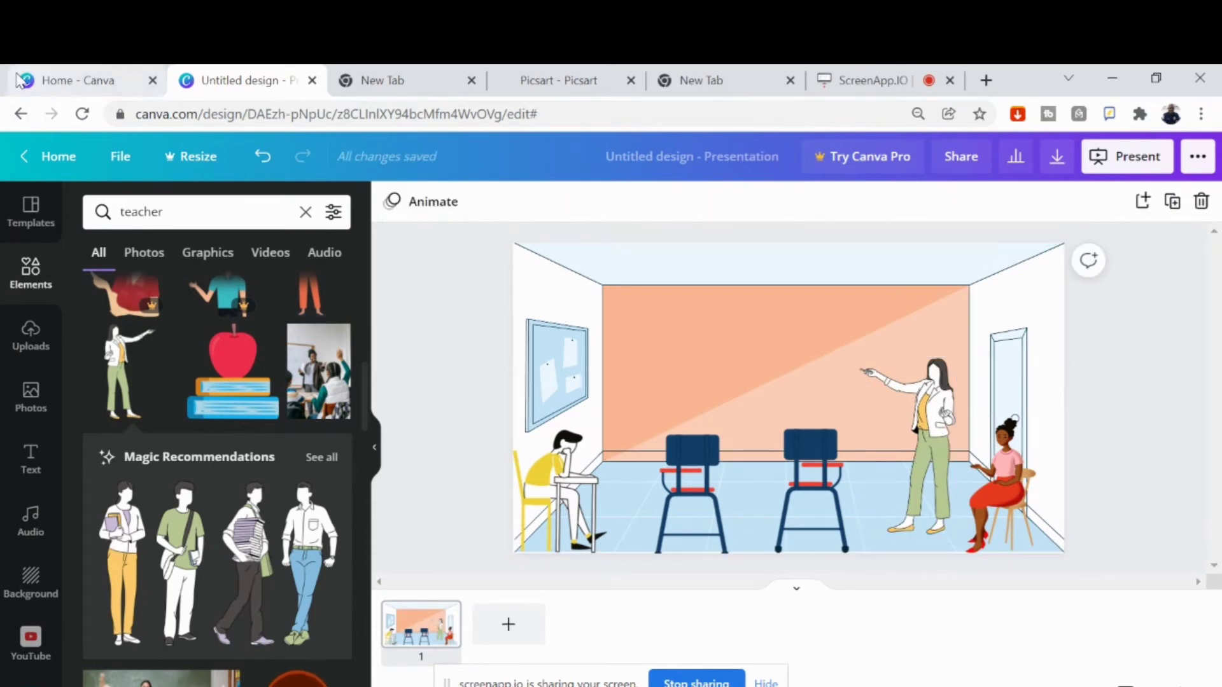
- Search the elements for 'flower' and scroll through the results
click(308, 210)
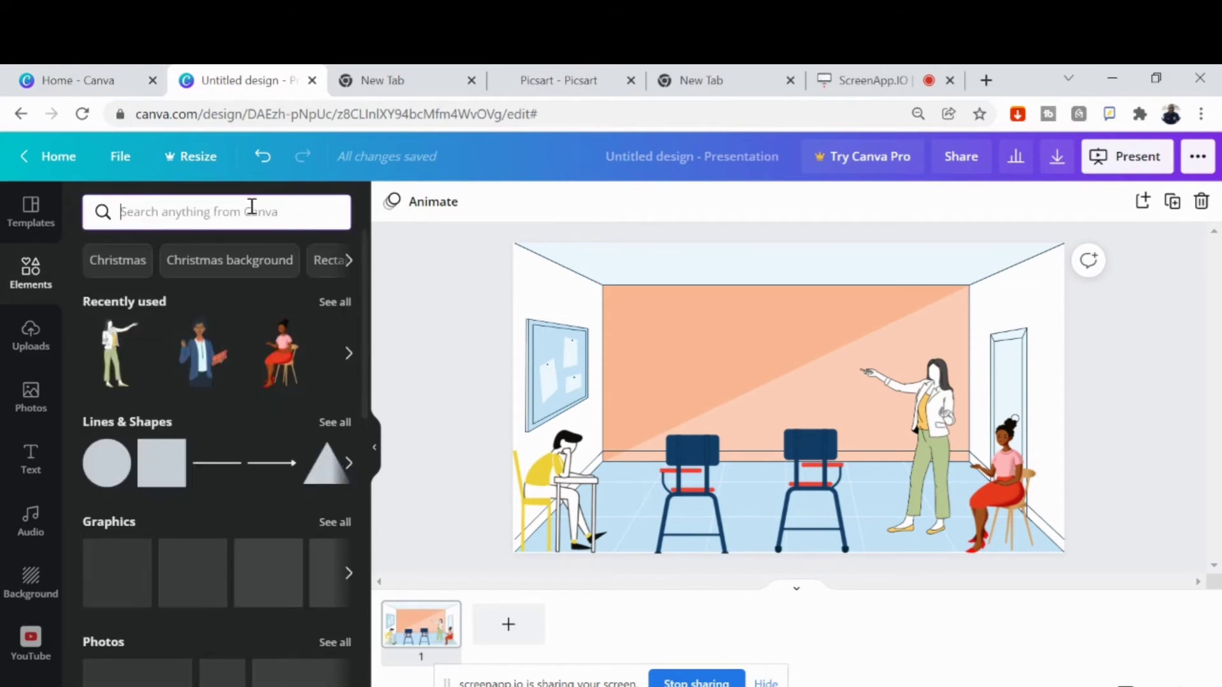
text(flower)
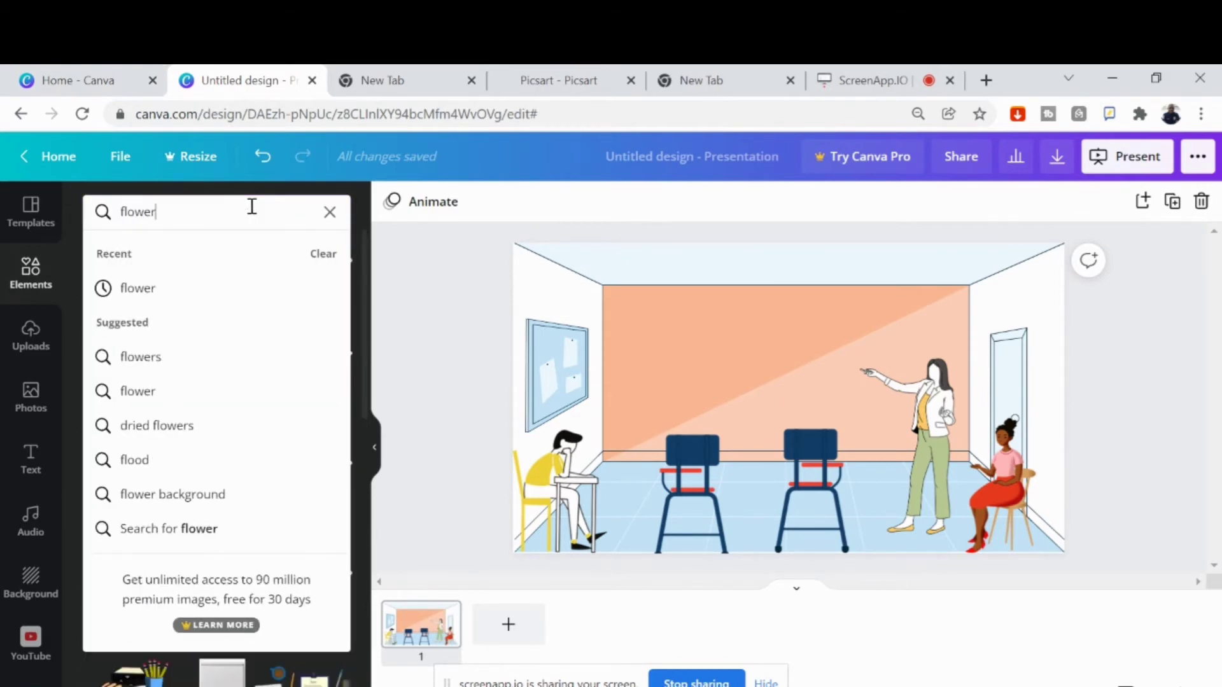
key(Return)
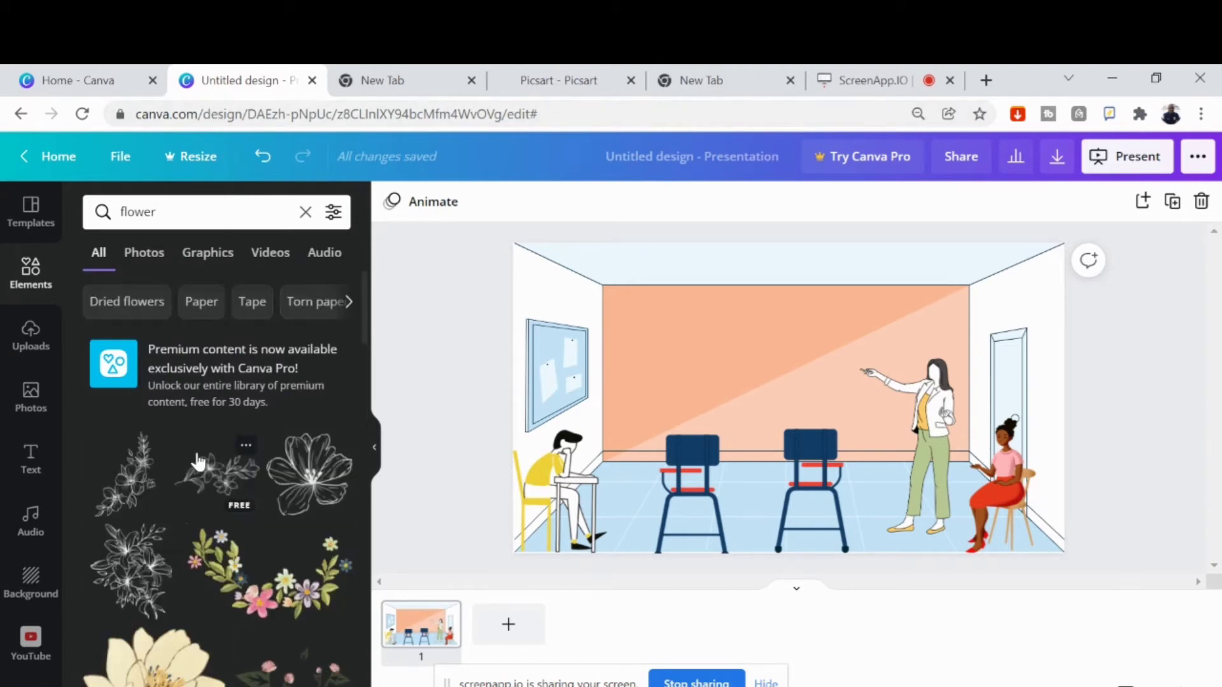
scroll(175, 491, down, 3)
scroll(175, 490, down, 5)
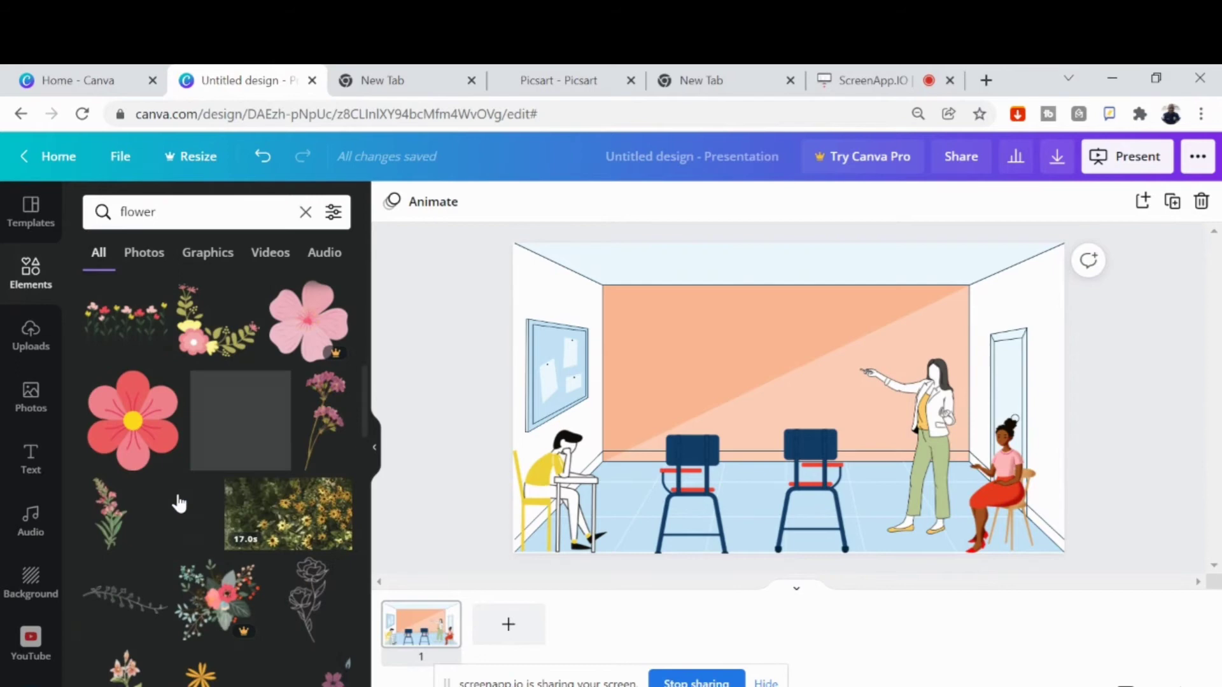
scroll(180, 502, down, 2)
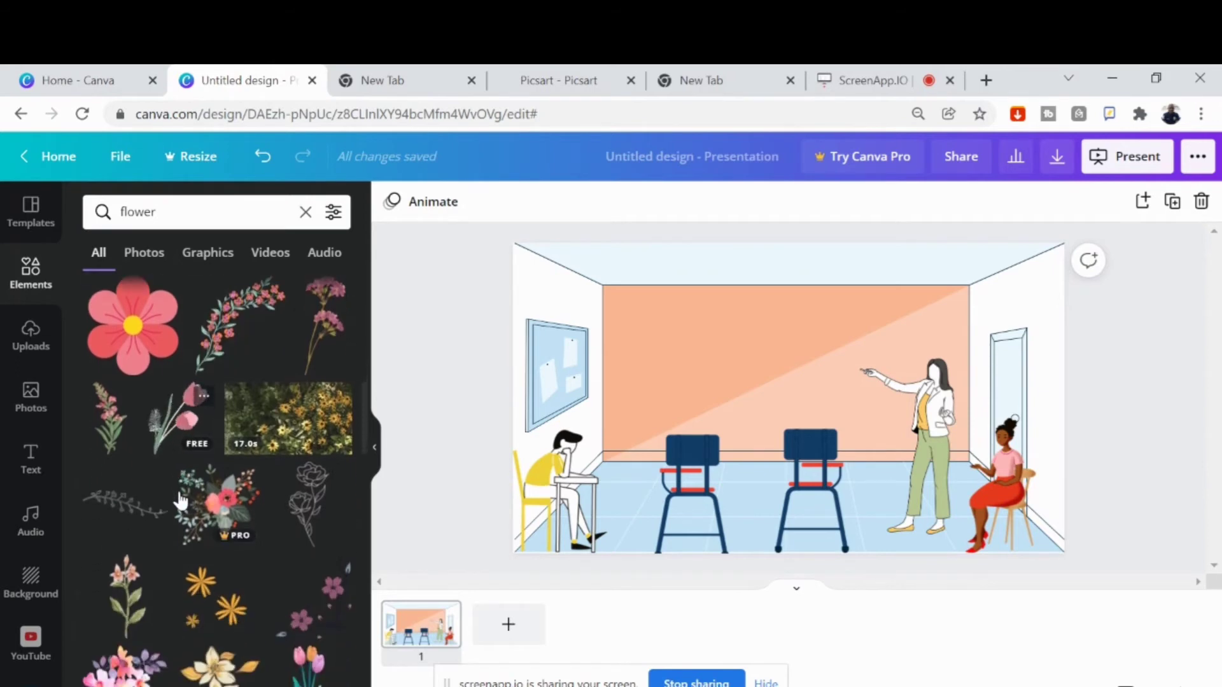
scroll(182, 501, down, 3)
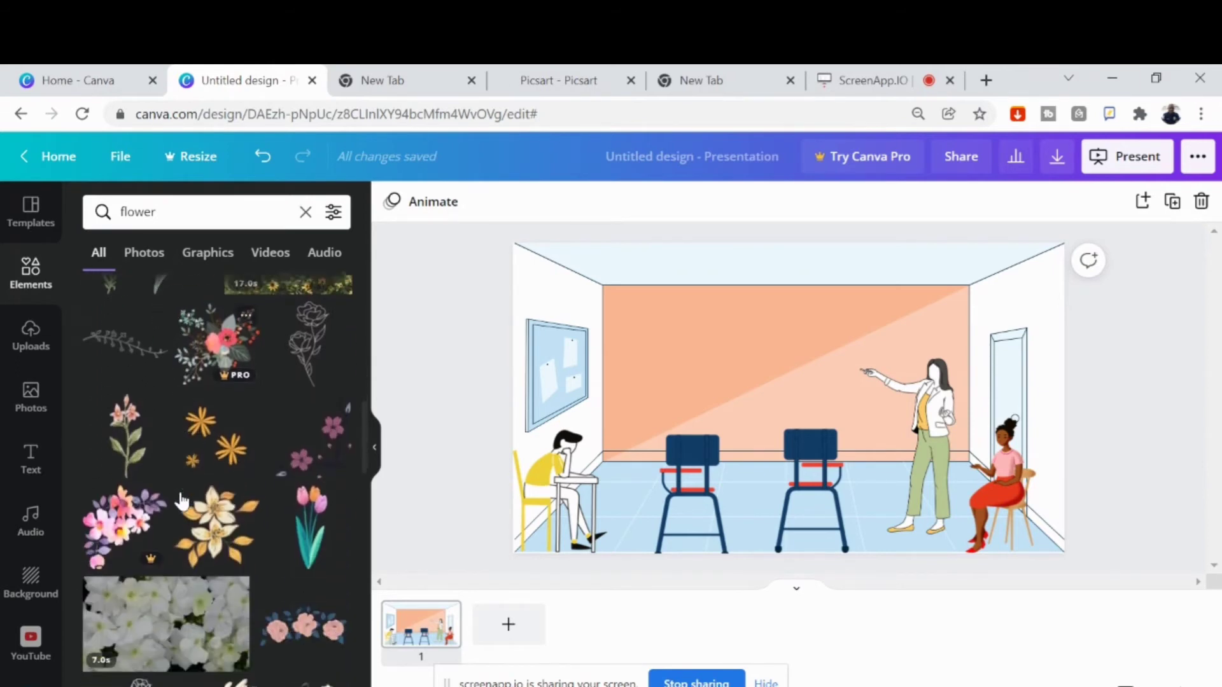
scroll(182, 497, down, 6)
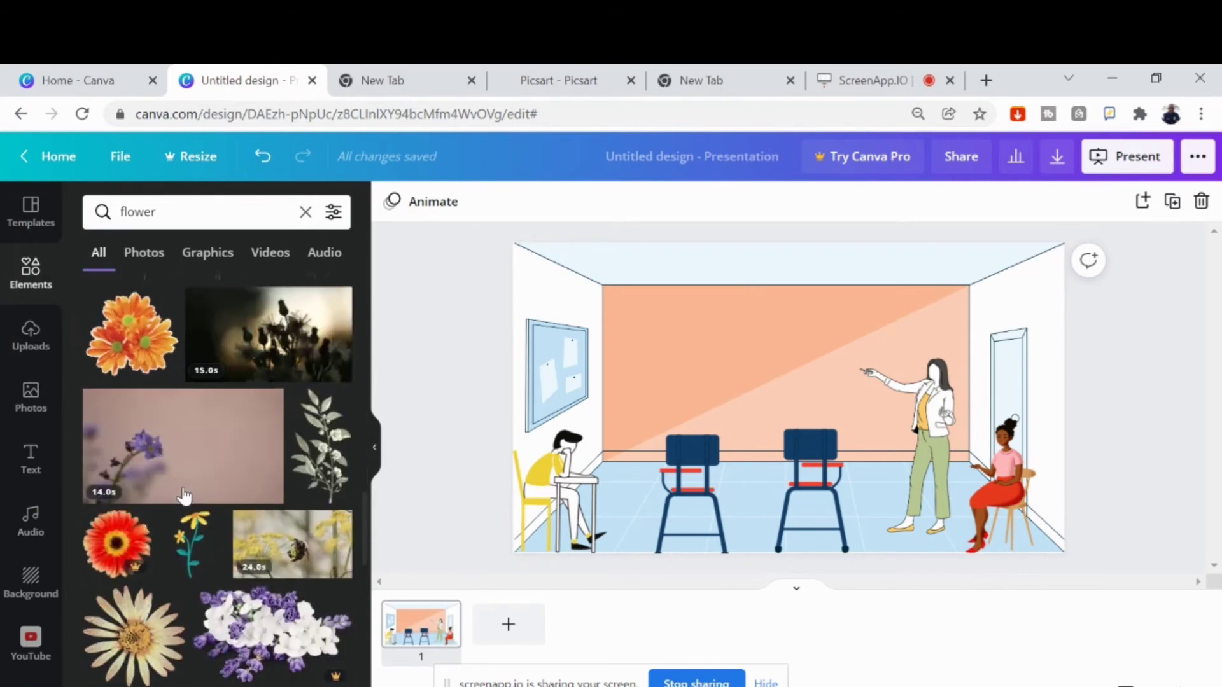
- Add a small orange flower at the top-left and a small pink rose top-right above the door
click(135, 350)
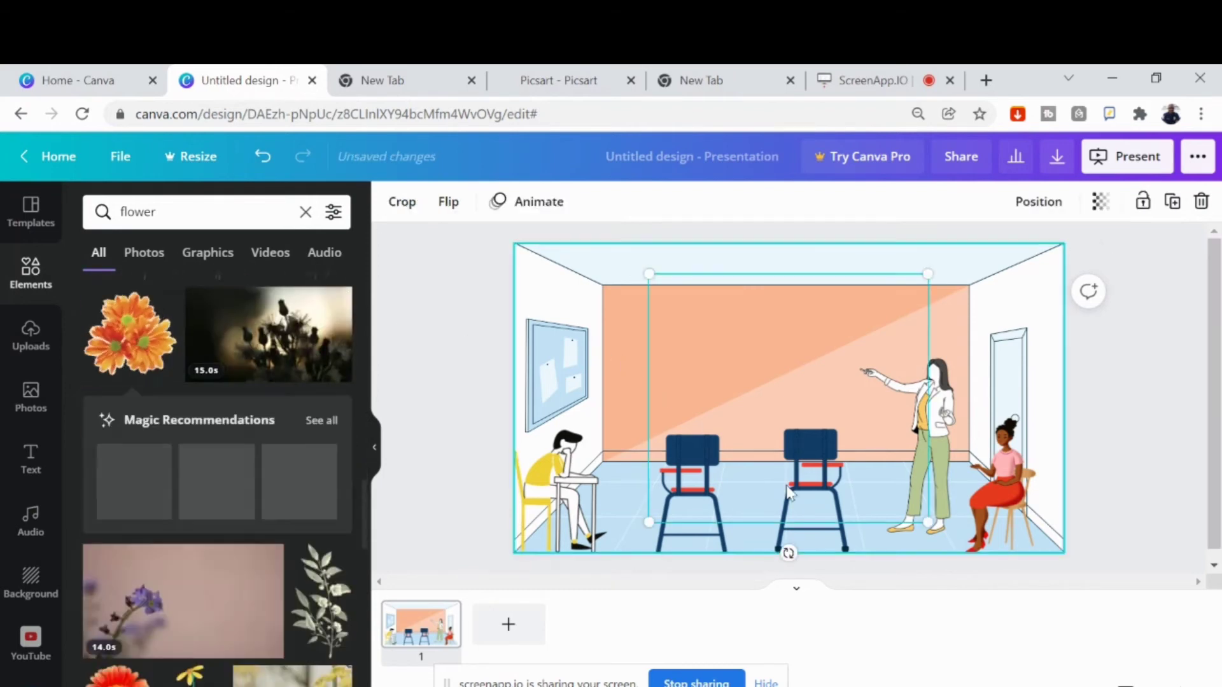
drag(928, 524, 554, 295)
click(221, 474)
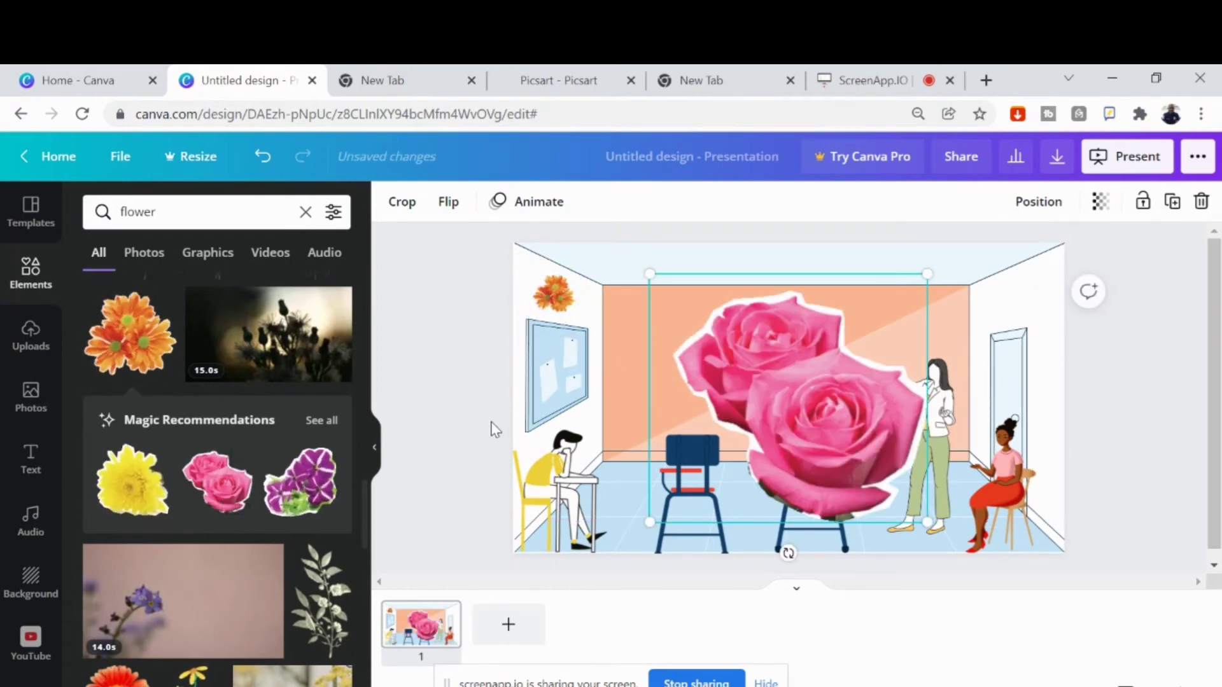
drag(926, 522, 738, 353)
drag(700, 313, 1025, 291)
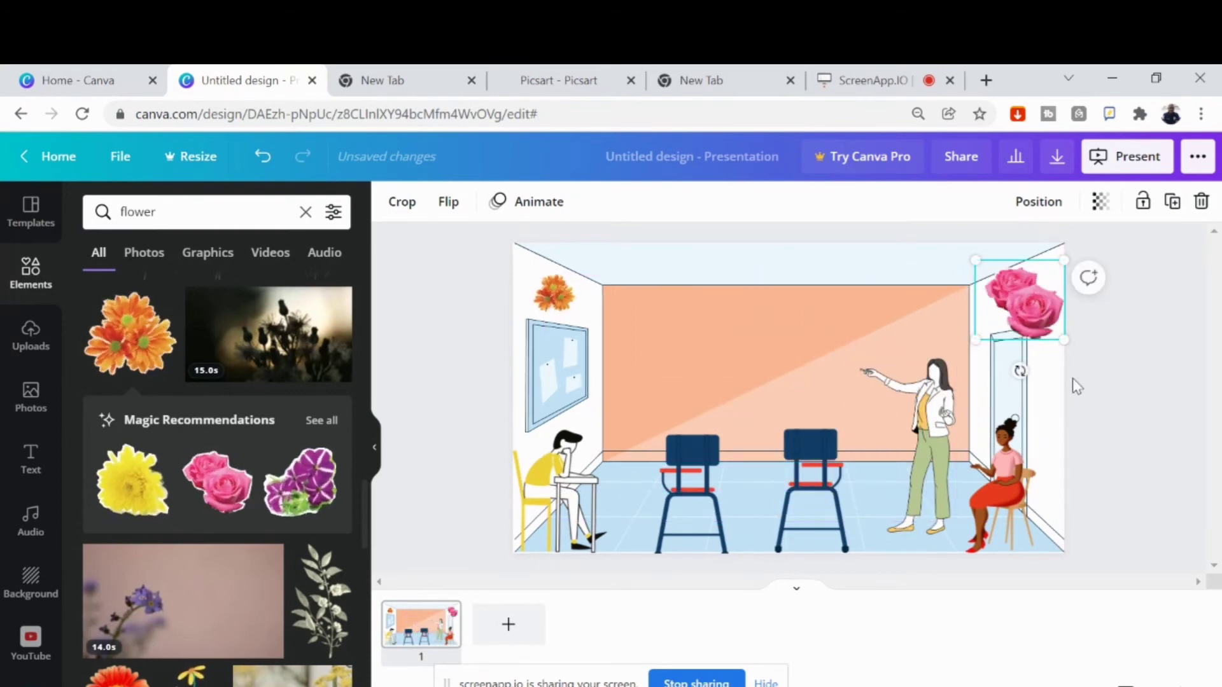
drag(1061, 338, 1012, 298)
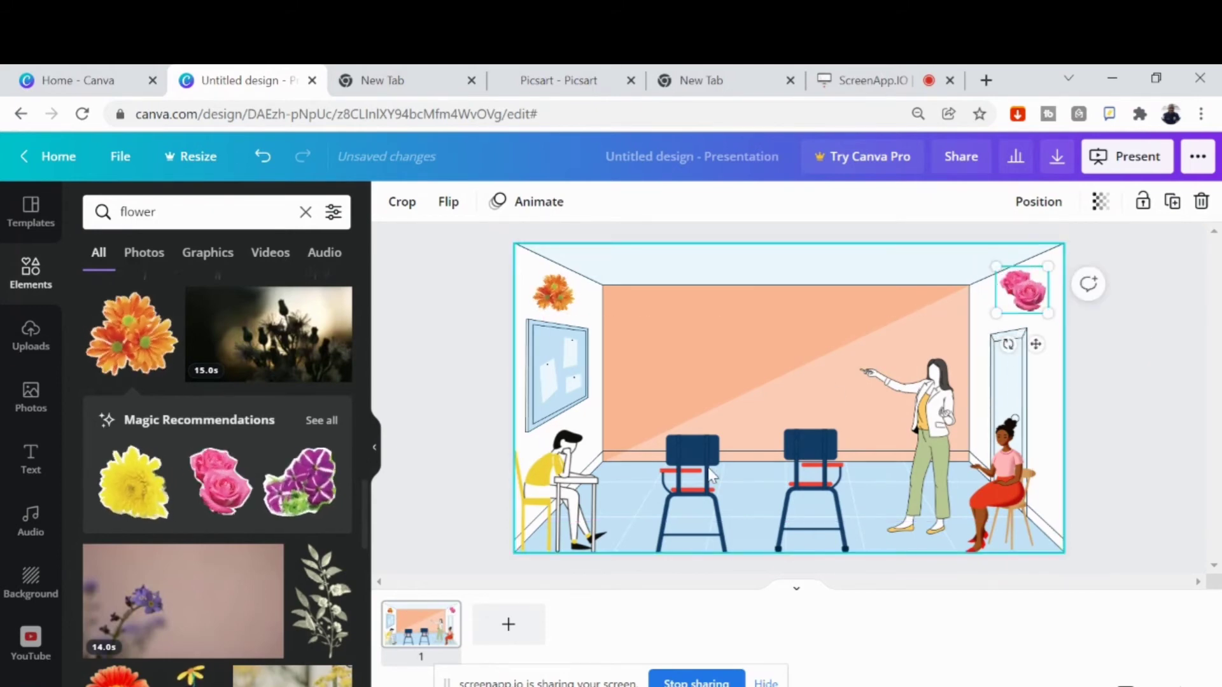
- Replace the 'flower' element search with 'black board'
scroll(121, 620, down, 10)
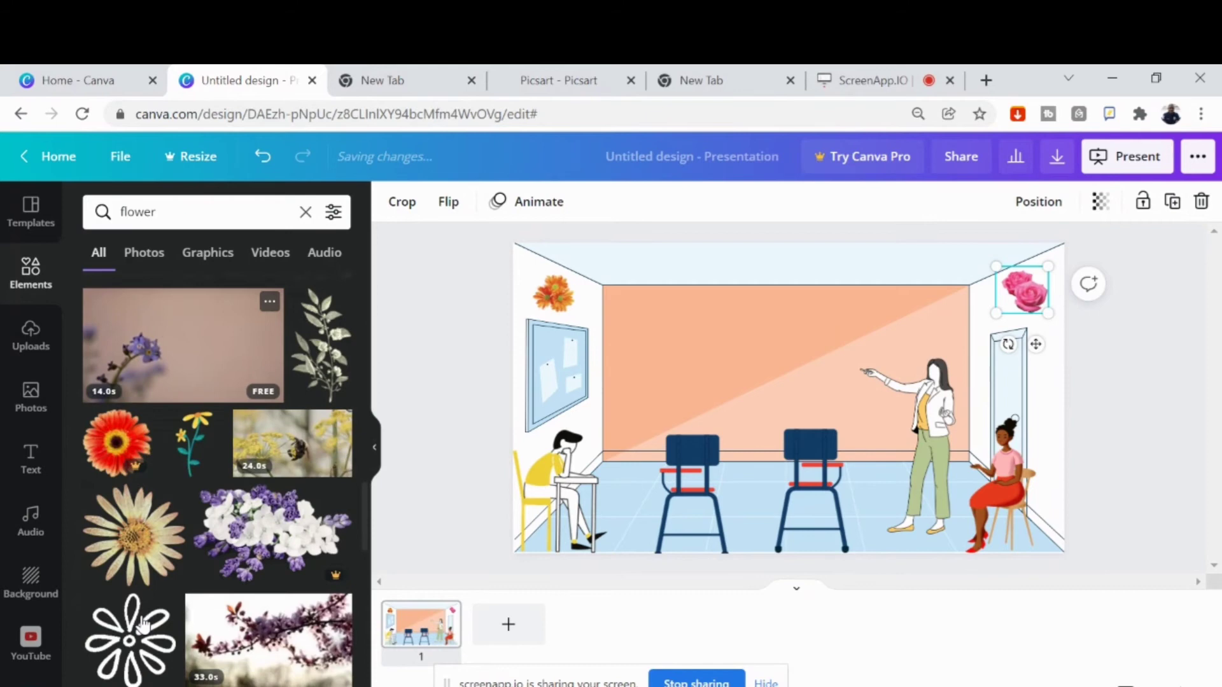
scroll(150, 625, down, 2)
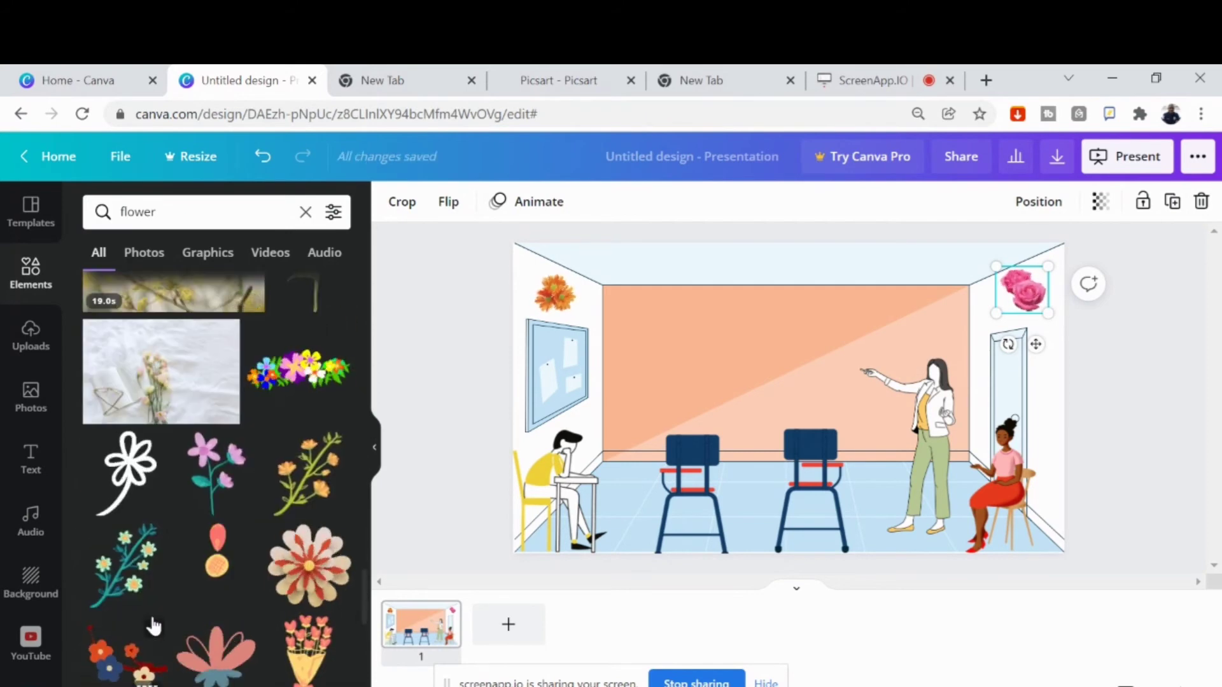
scroll(151, 625, up, 3)
scroll(177, 388, up, 2)
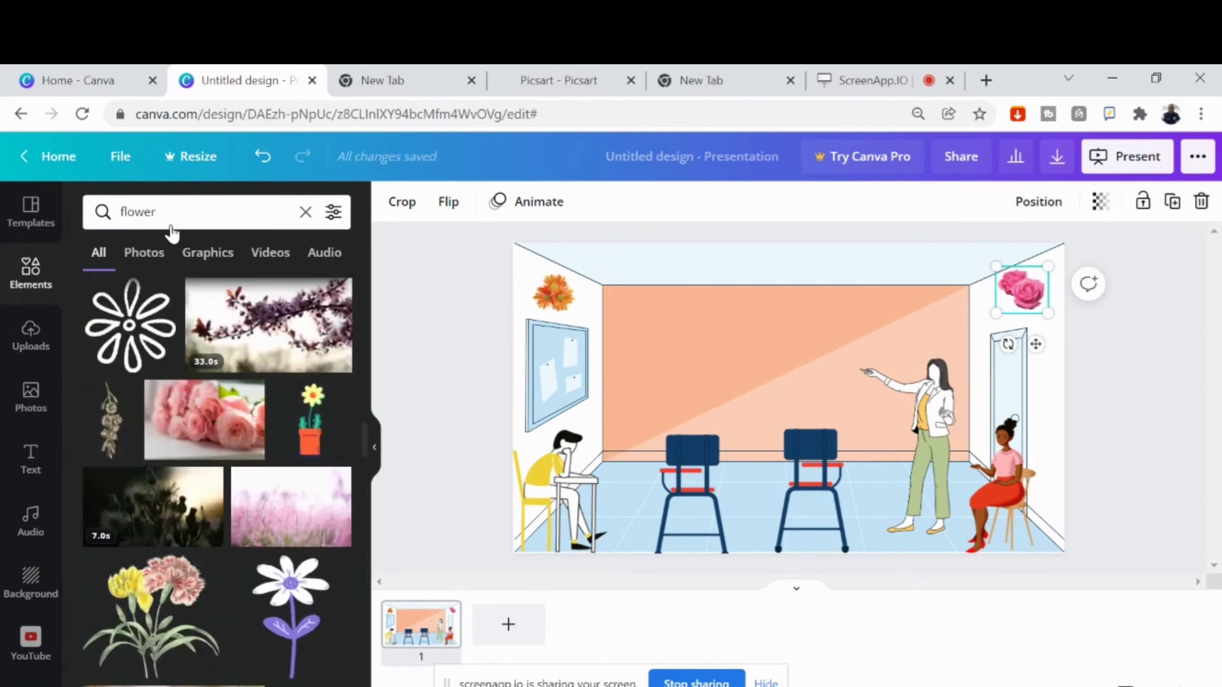
click(170, 211)
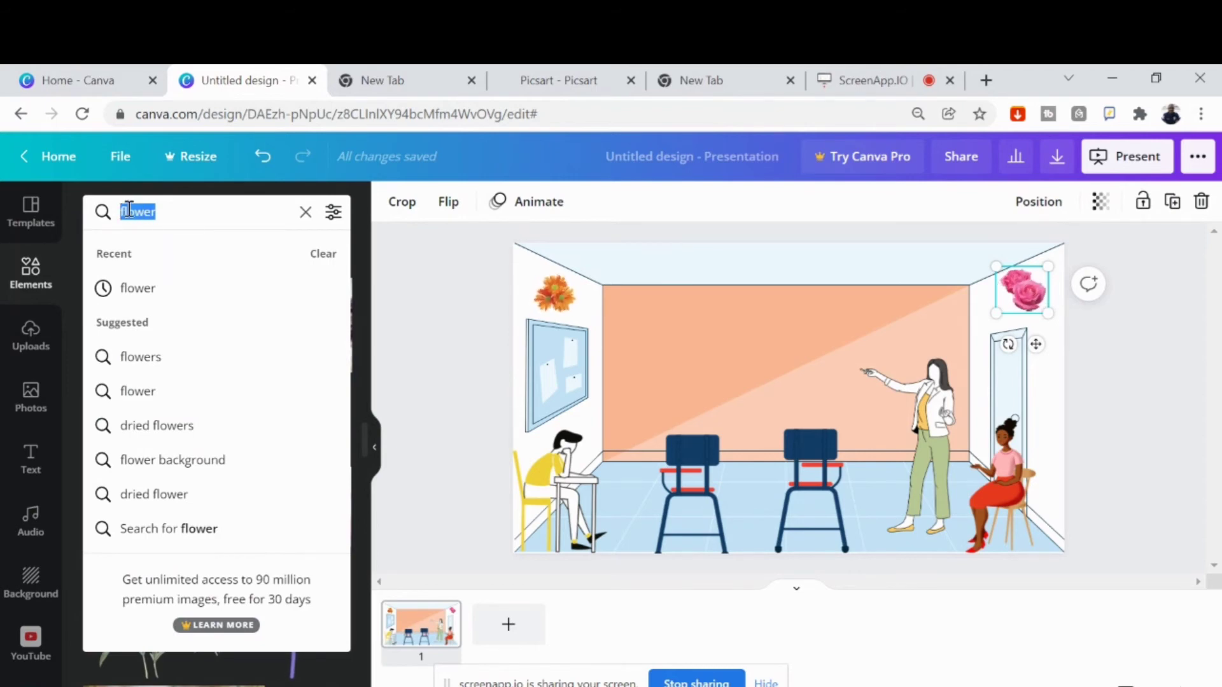
text(blac)
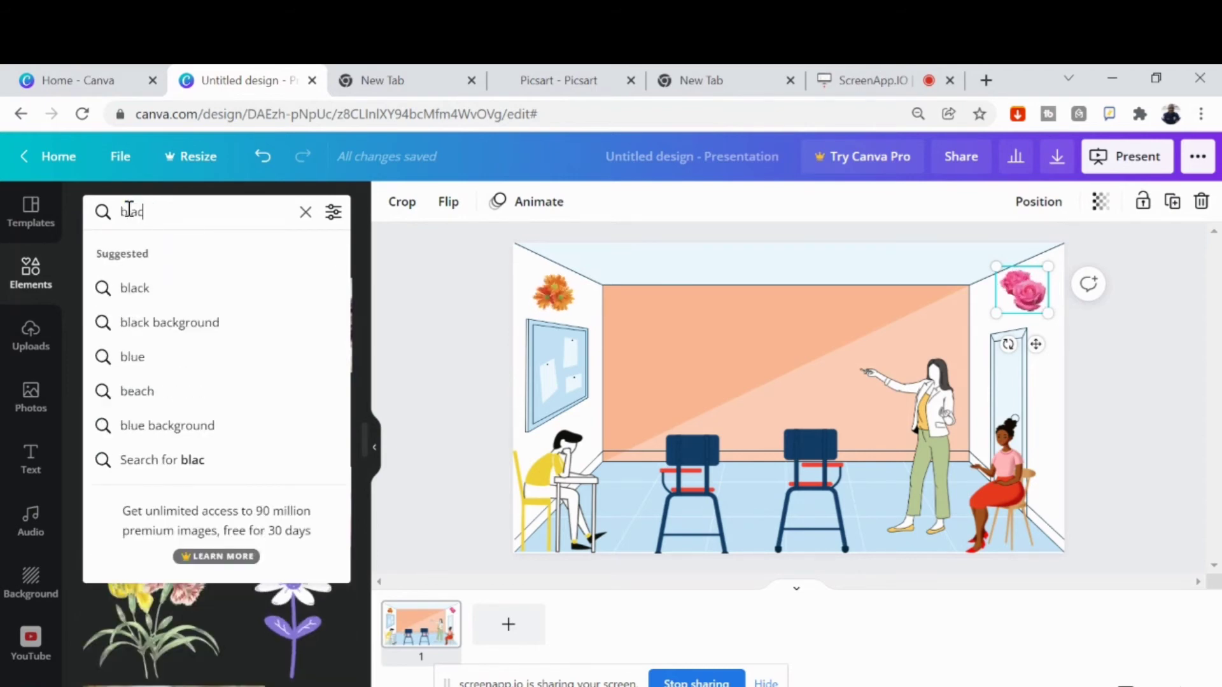
text(k board)
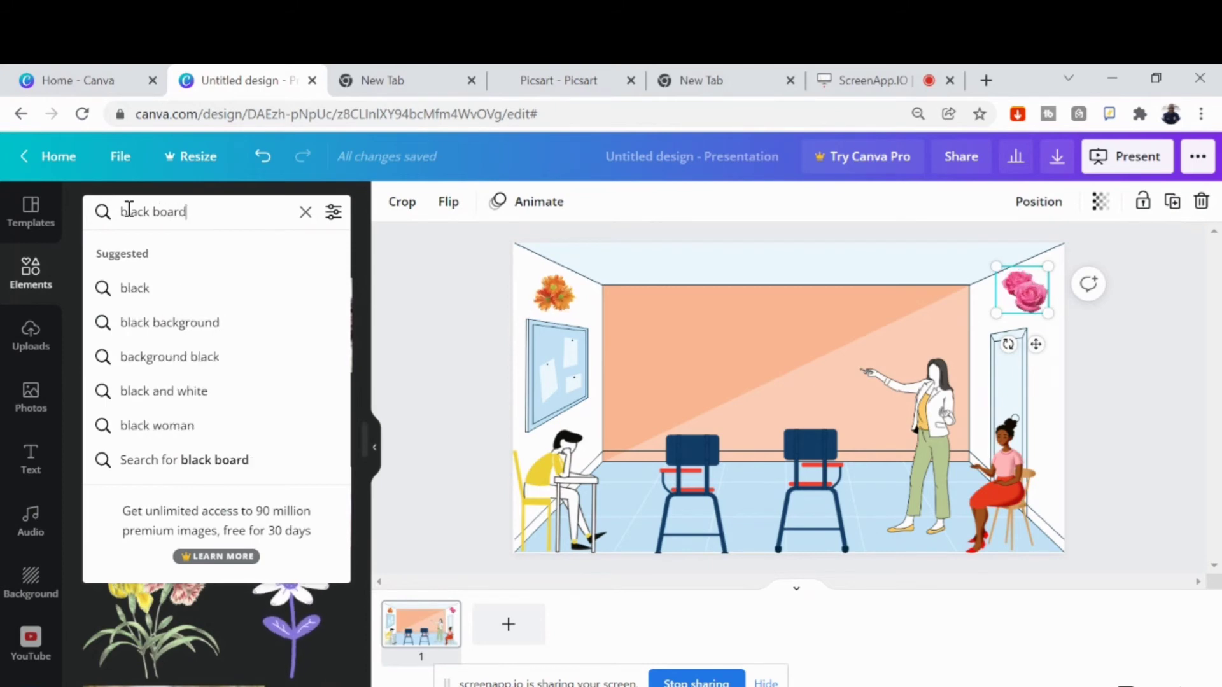
key(Return)
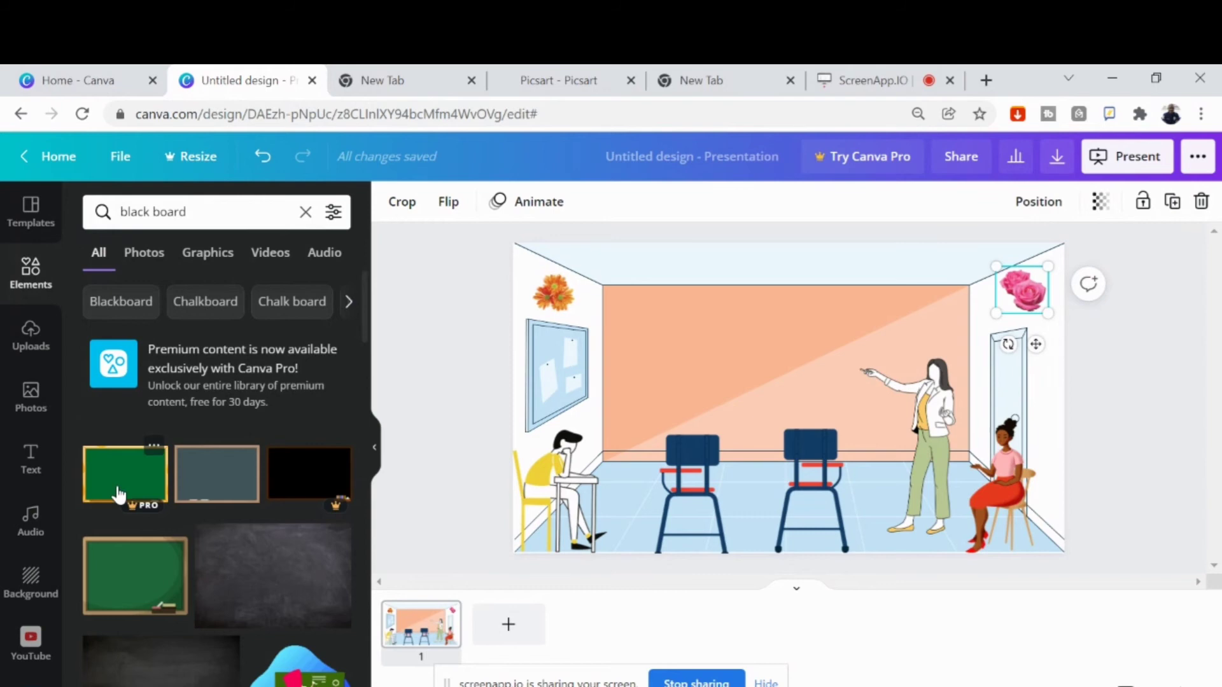
- Add the green chalkboard, enlarge it and centre it on the back wall above the chairs
click(125, 602)
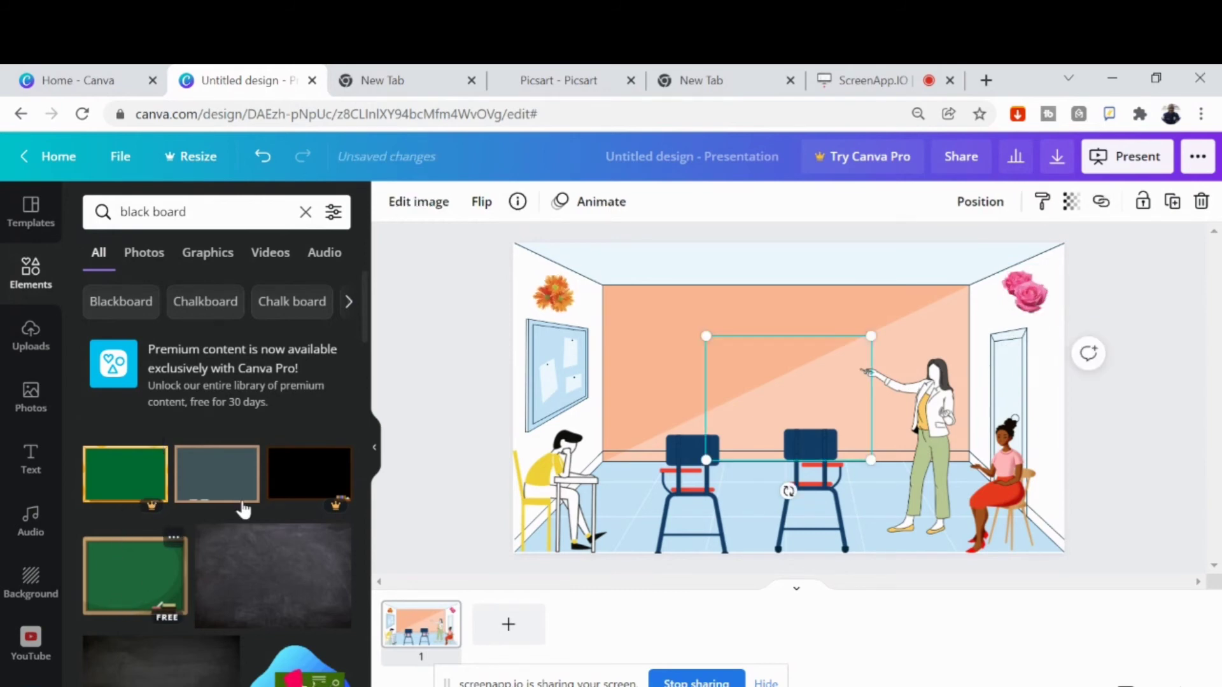
drag(785, 412, 743, 360)
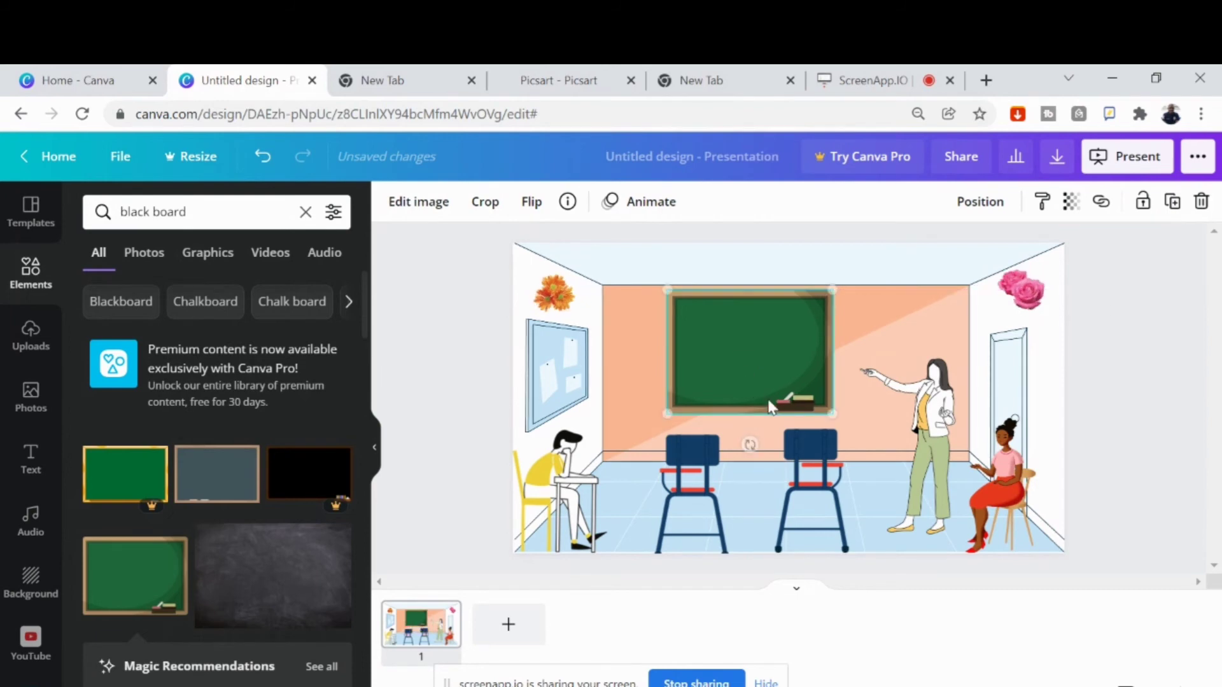
drag(831, 412, 856, 395)
mouse_move(762, 382)
mouse_down()
mouse_move(784, 377)
mouse_move(765, 377)
mouse_up()
click(871, 248)
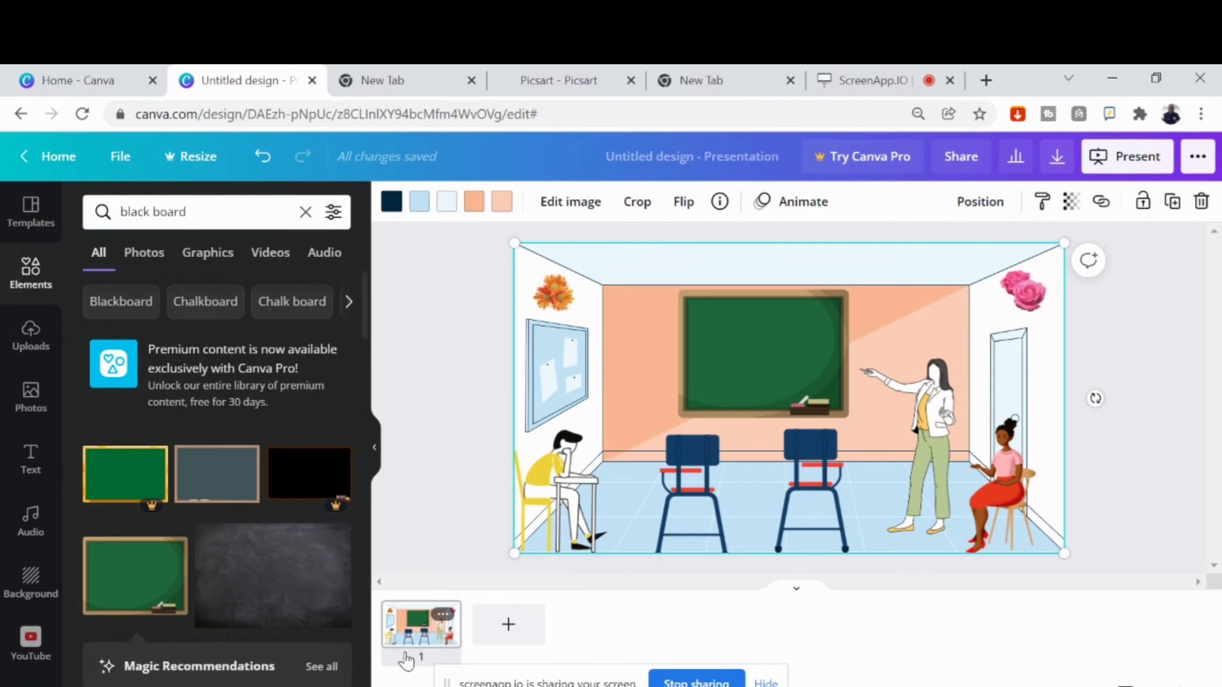
click(183, 198)
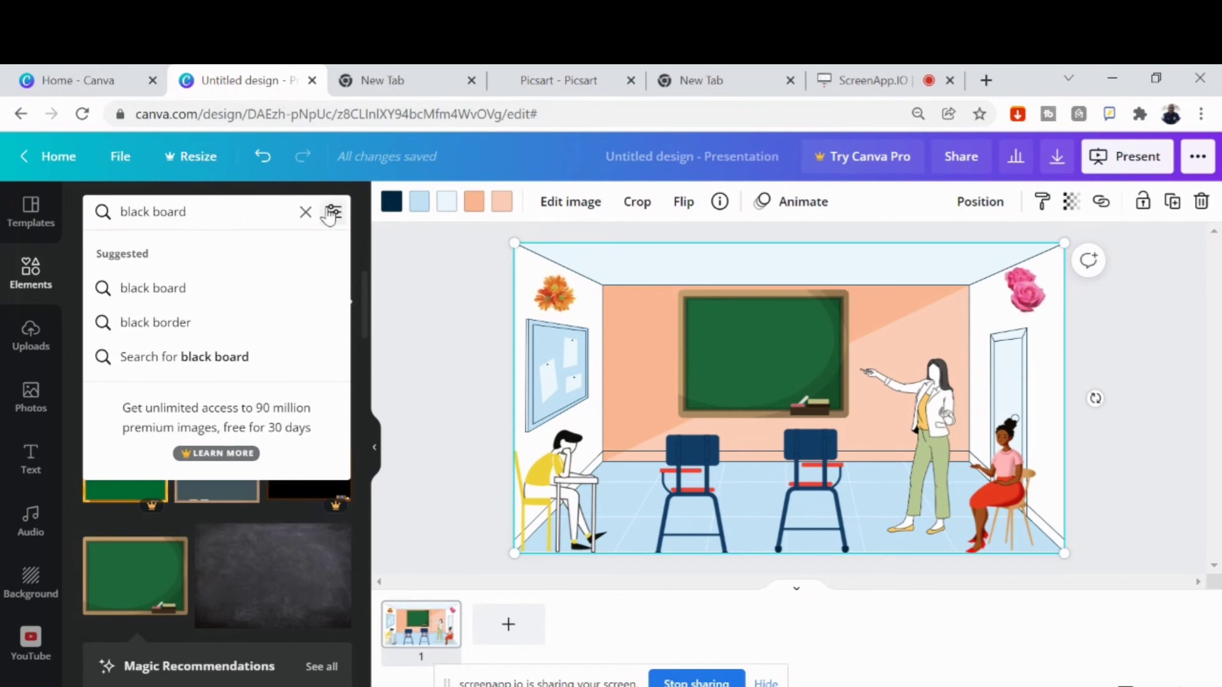
- Clear the search and place an enlarged woman-writing figure between the chairs at the chalkboard
key(ctrl+a)
key(BackSpace)
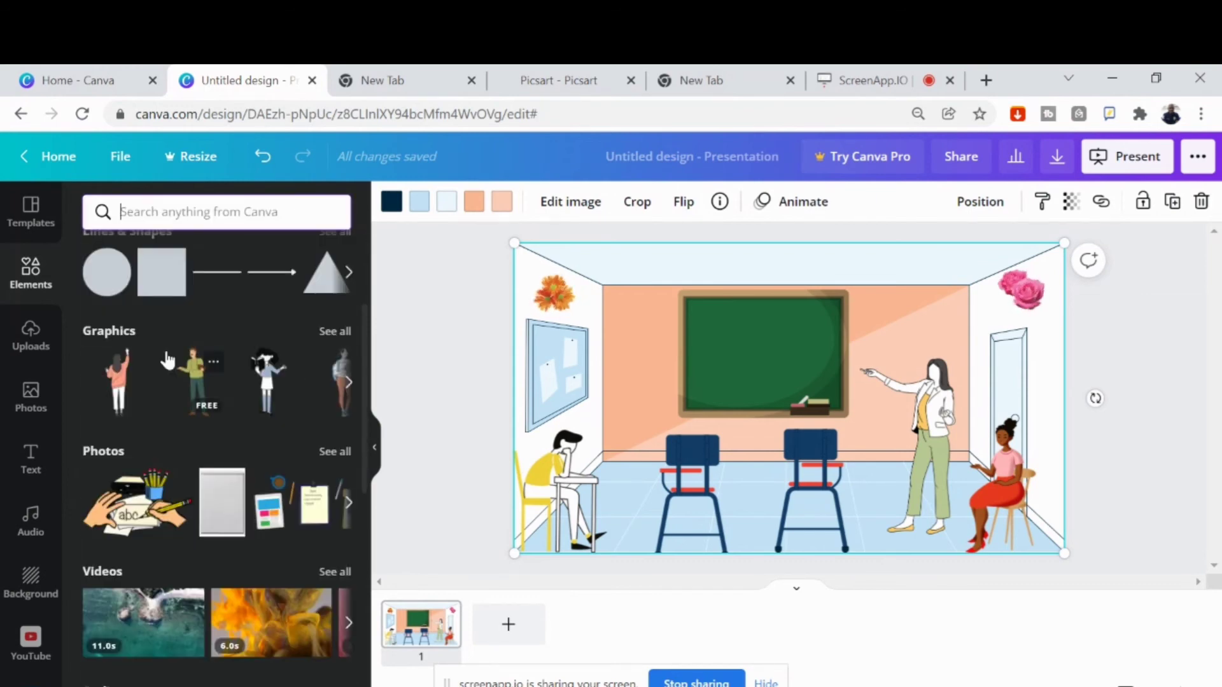
drag(127, 385, 710, 391)
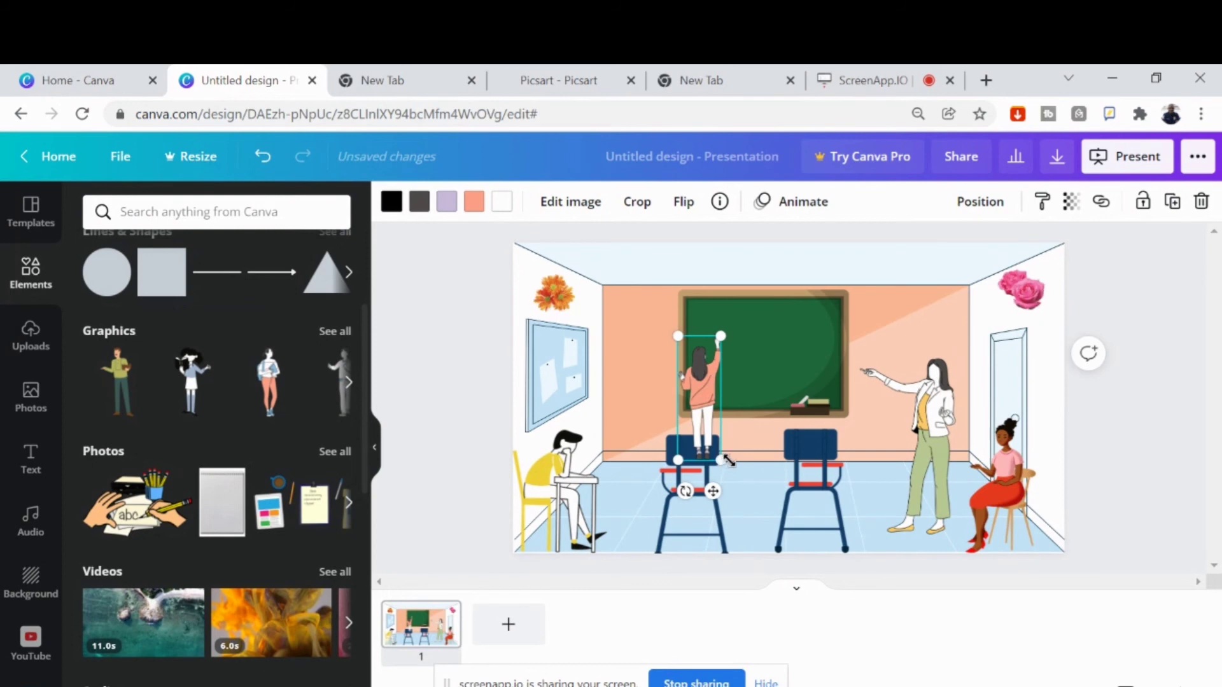
drag(723, 459, 744, 527)
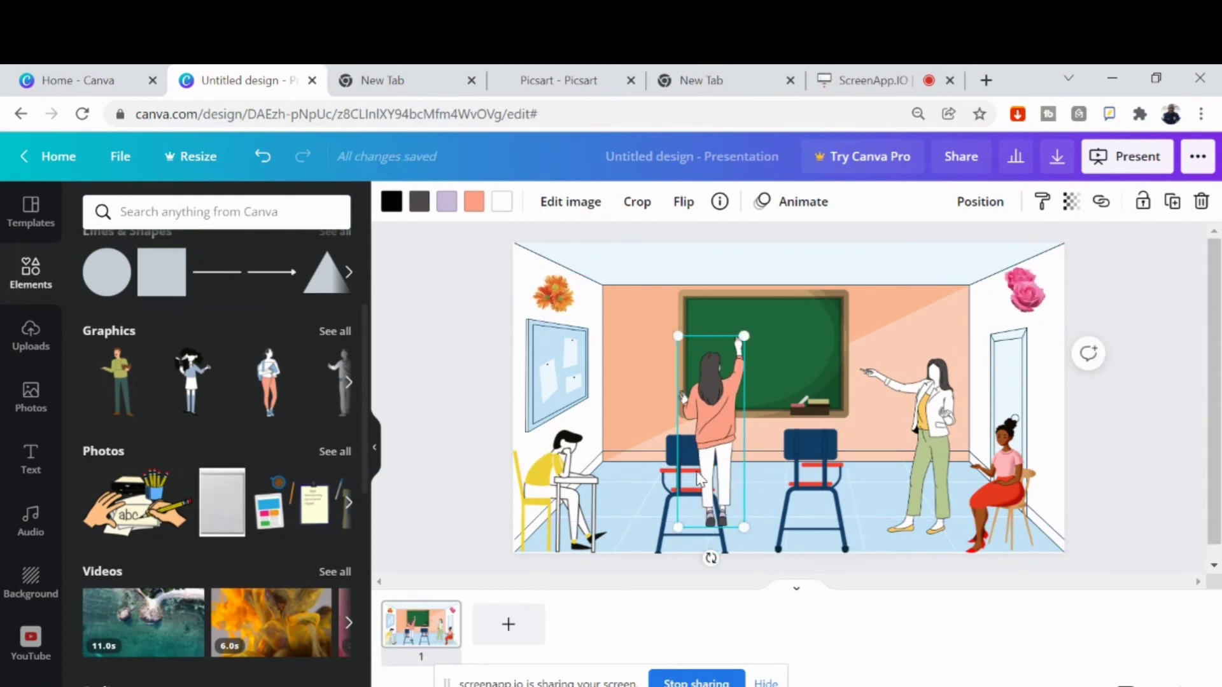
drag(700, 479, 738, 475)
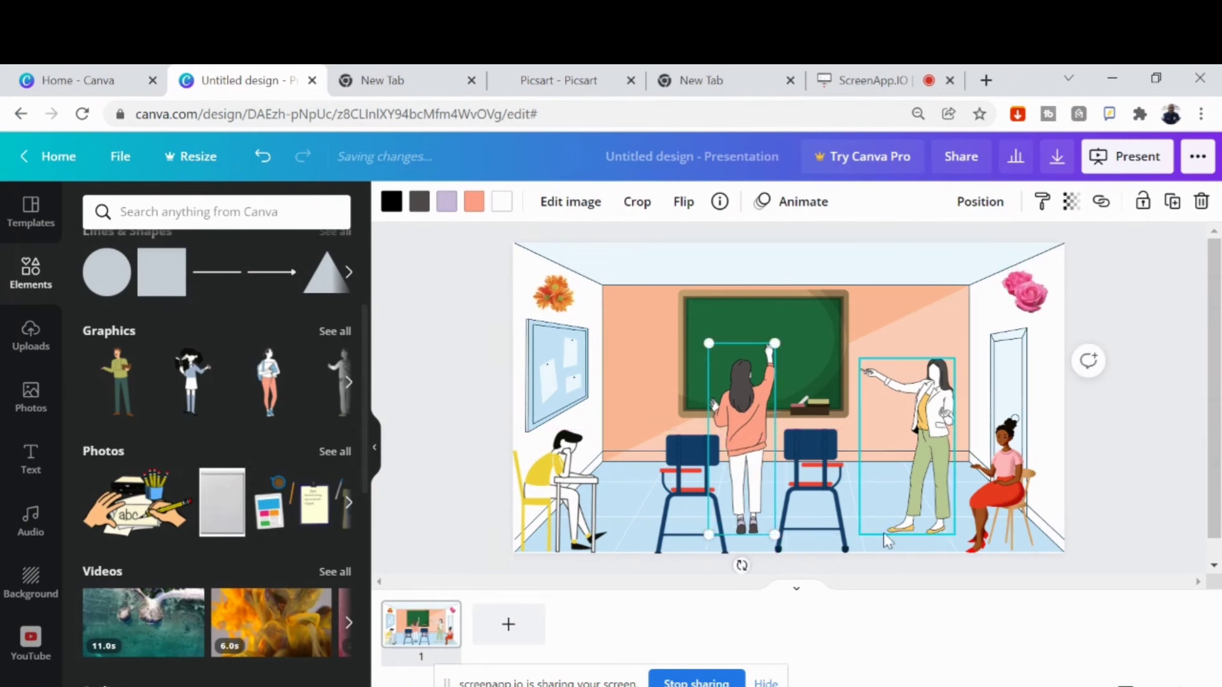
click(863, 580)
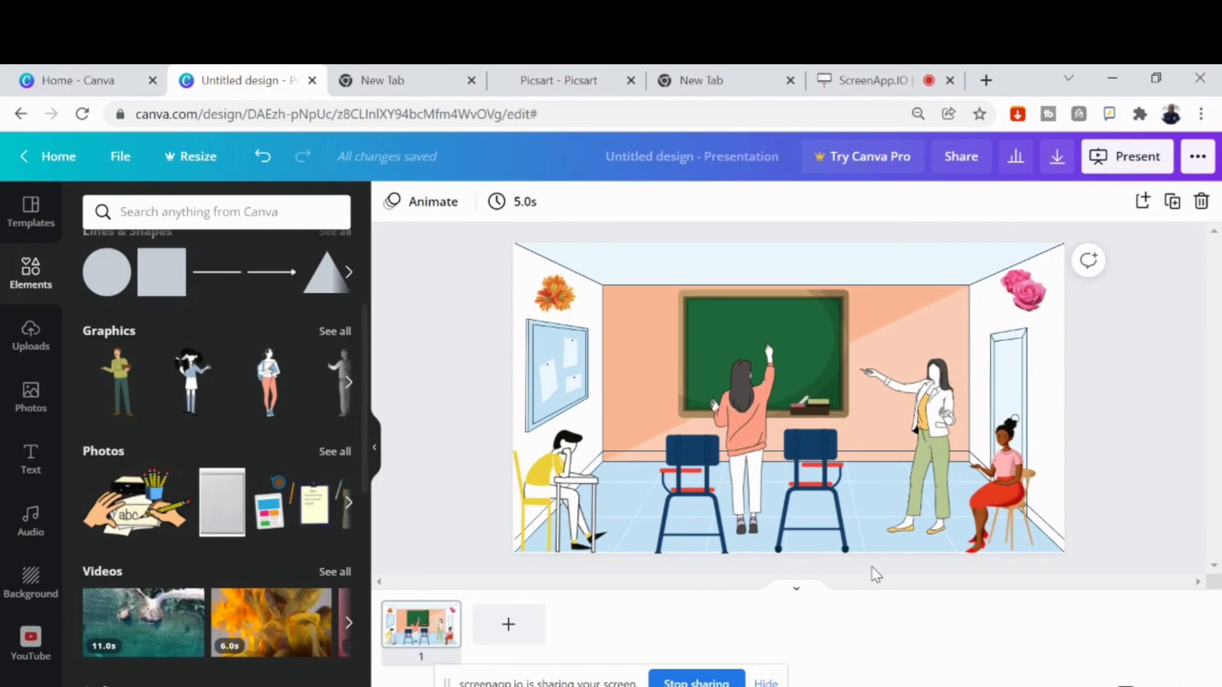
click(644, 402)
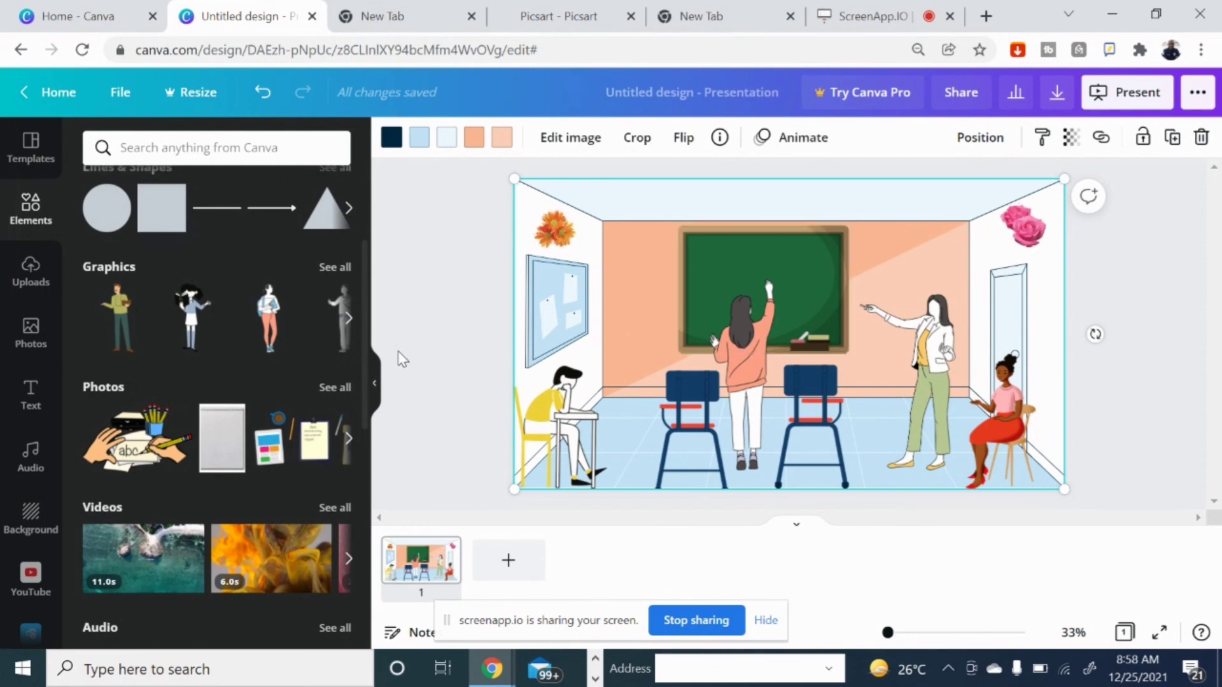
scroll(343, 358, down, 5)
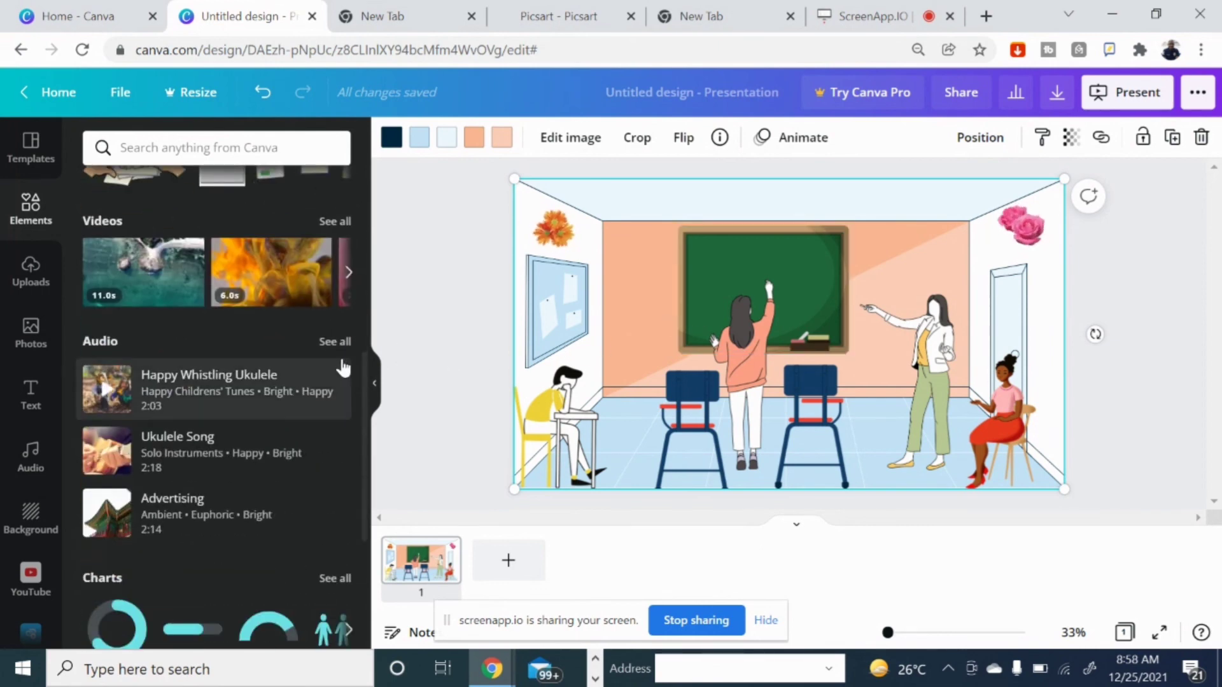
scroll(347, 368, down, 4)
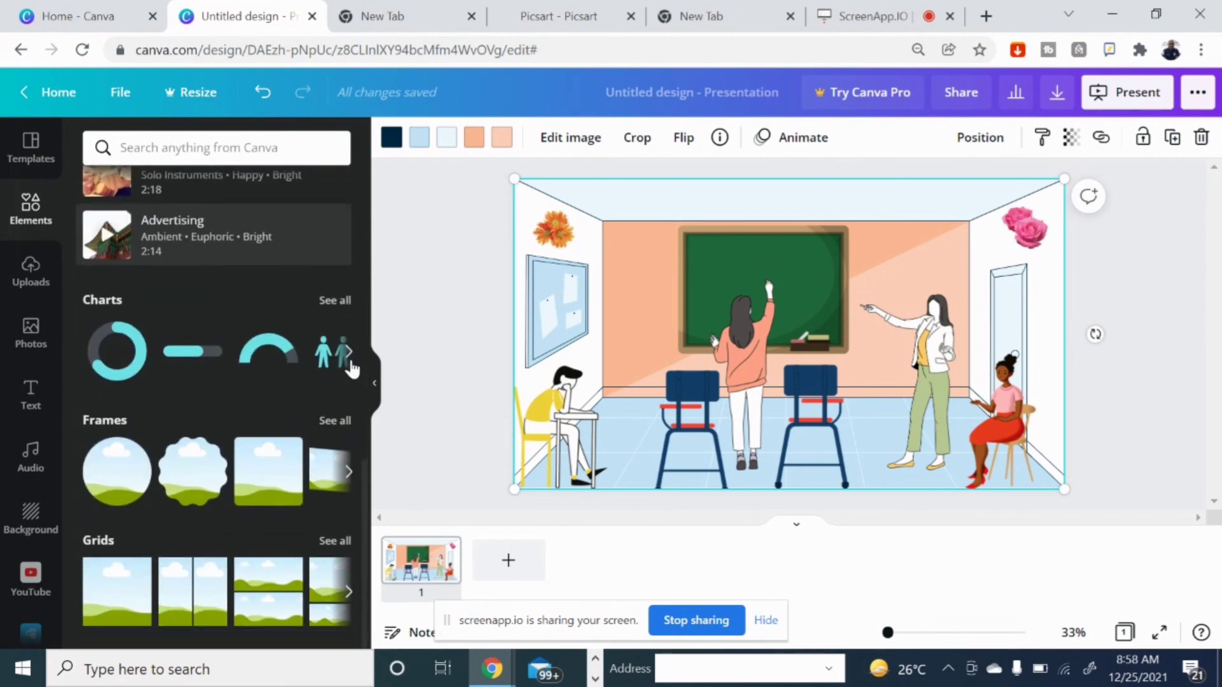